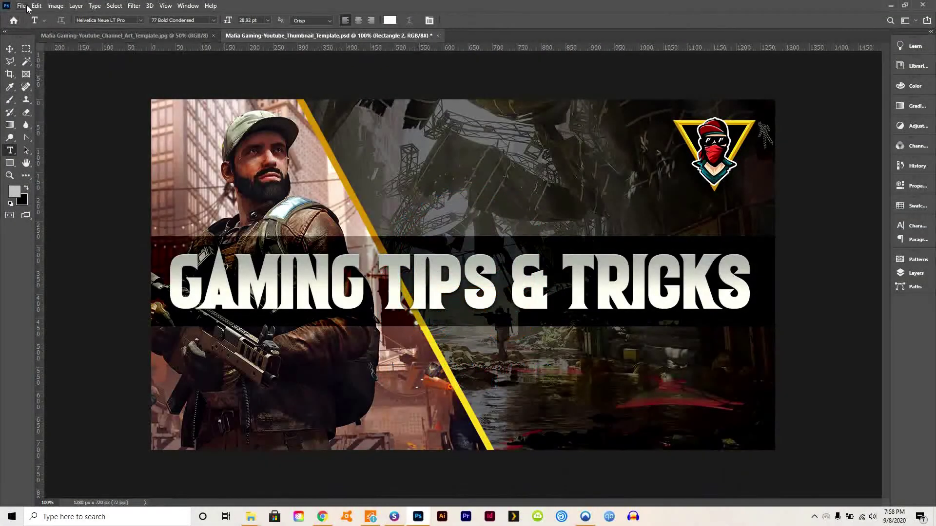
Create a new document 1280 pixels wide and 720 pixels high
left_click(21, 7)
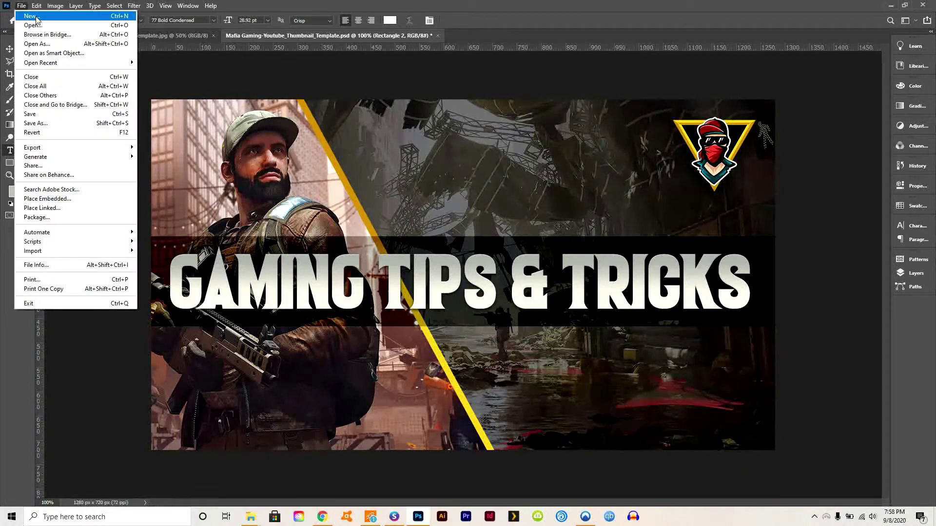
left_click(36, 17)
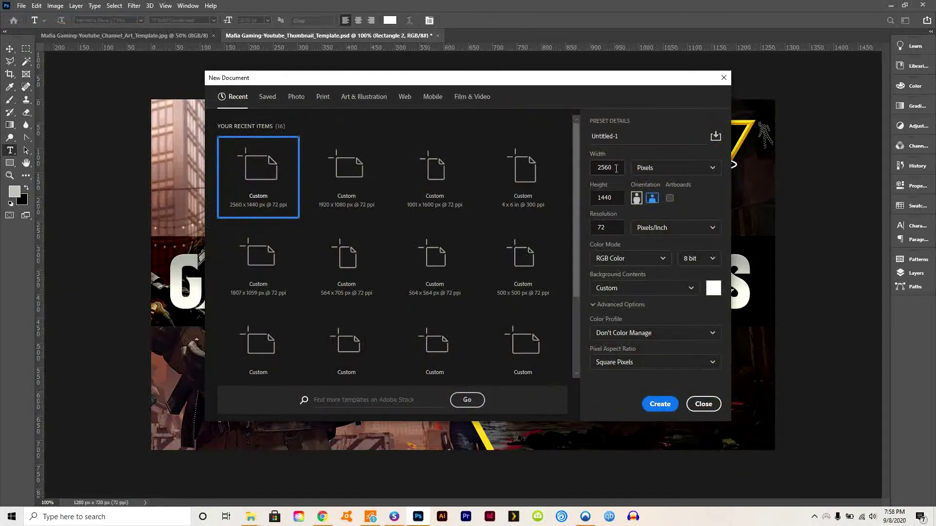
left_click(617, 169)
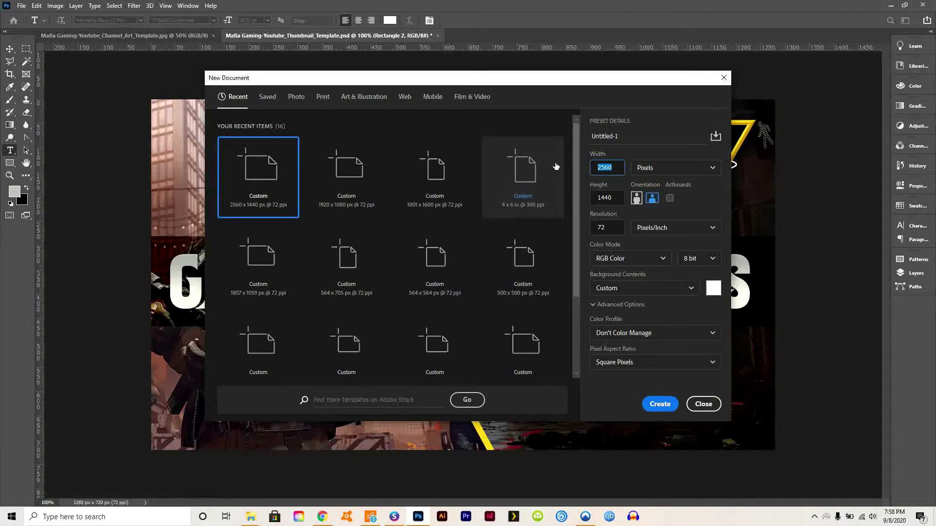
type("1280")
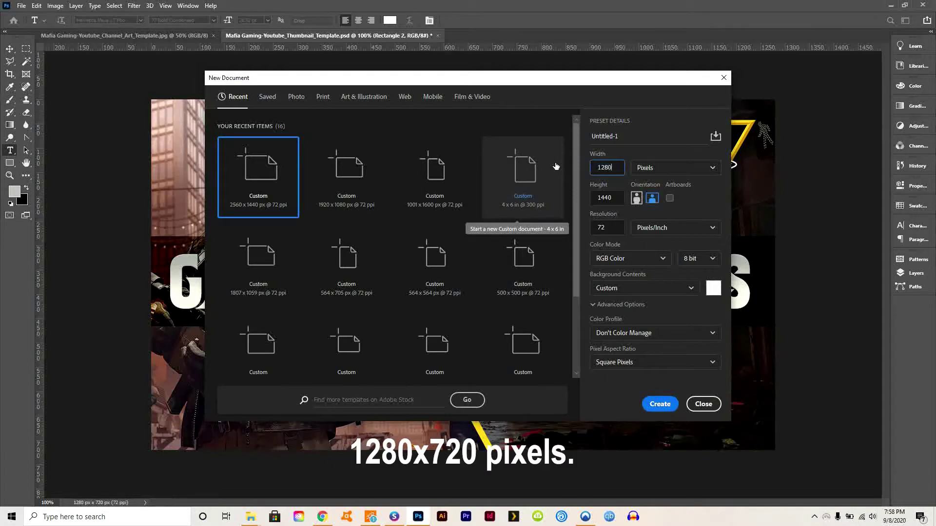
left_click(619, 200)
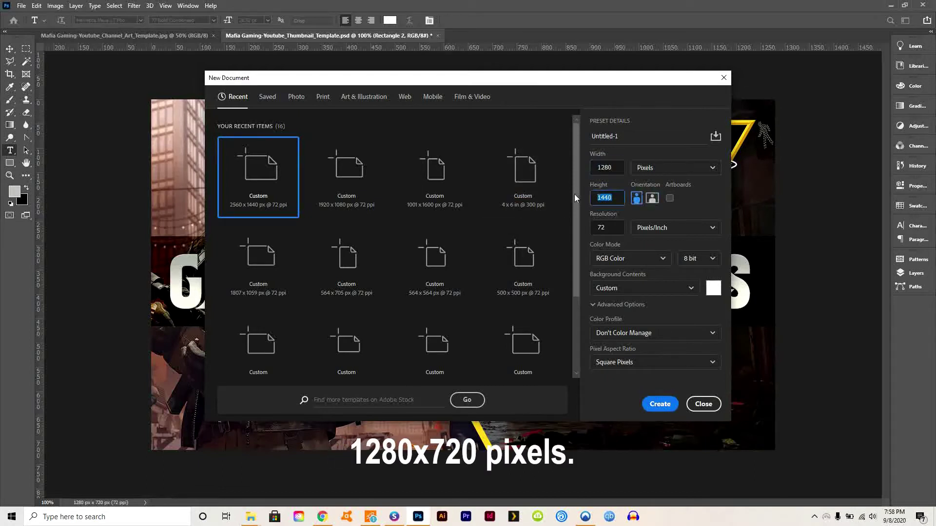
type("720")
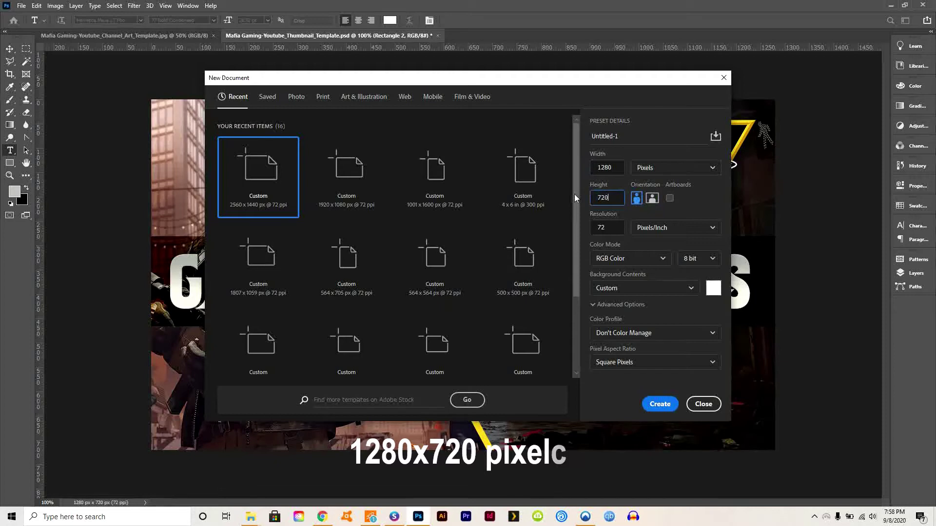
left_click(654, 406)
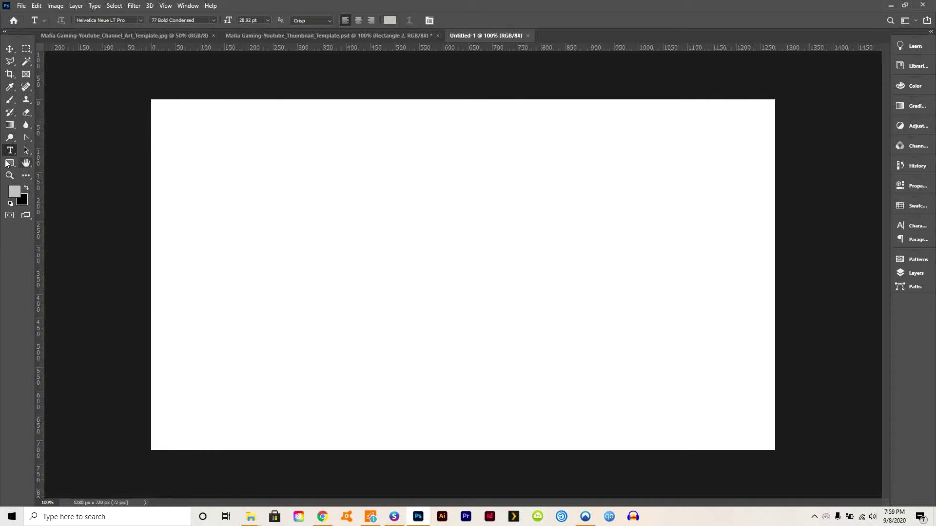
Draw a rectangle of about 1283 by 720 px covering the whole canvas and recolor its fill to near-black #040404
left_click(10, 163)
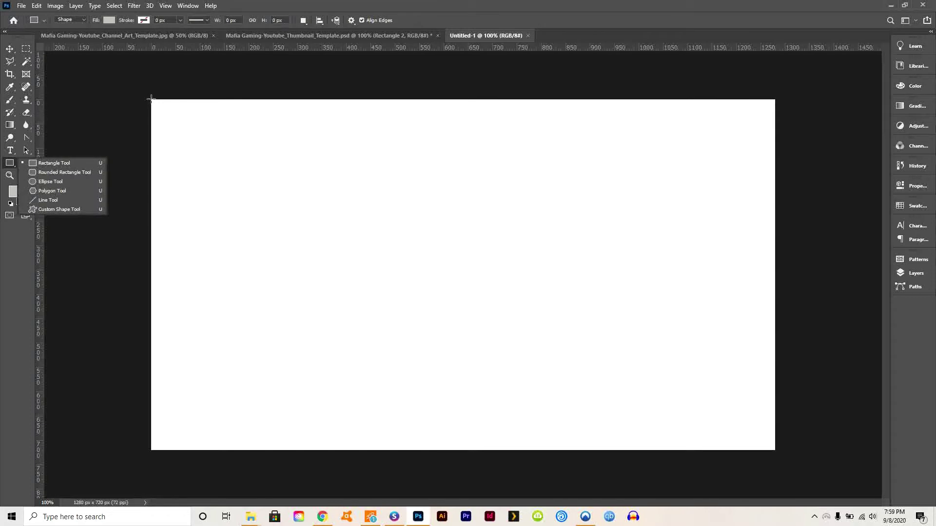
left_click_drag(151, 99, 775, 451)
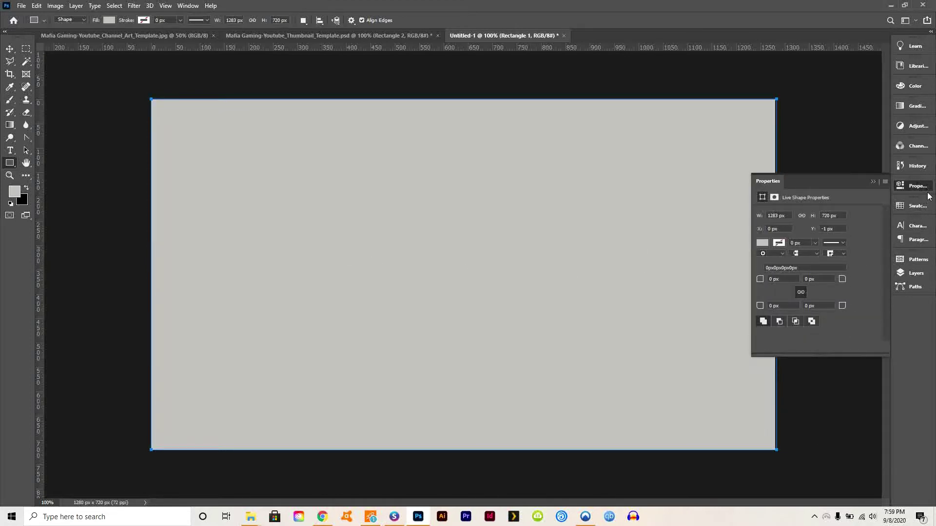
left_click(914, 276)
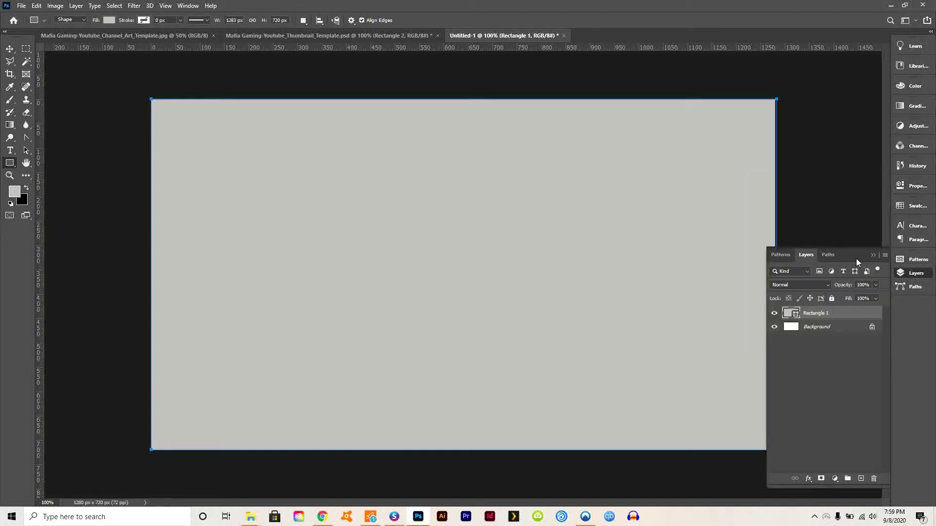
left_click(187, 6)
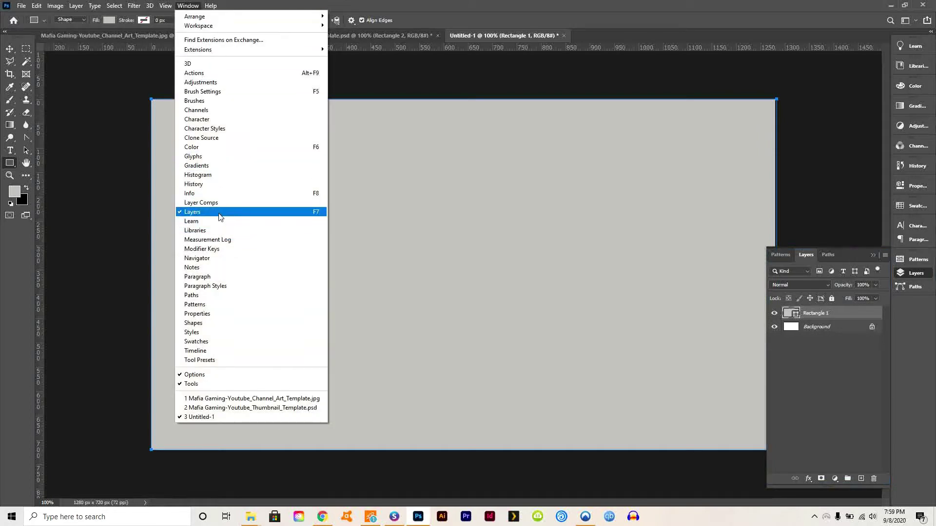
left_click(854, 254)
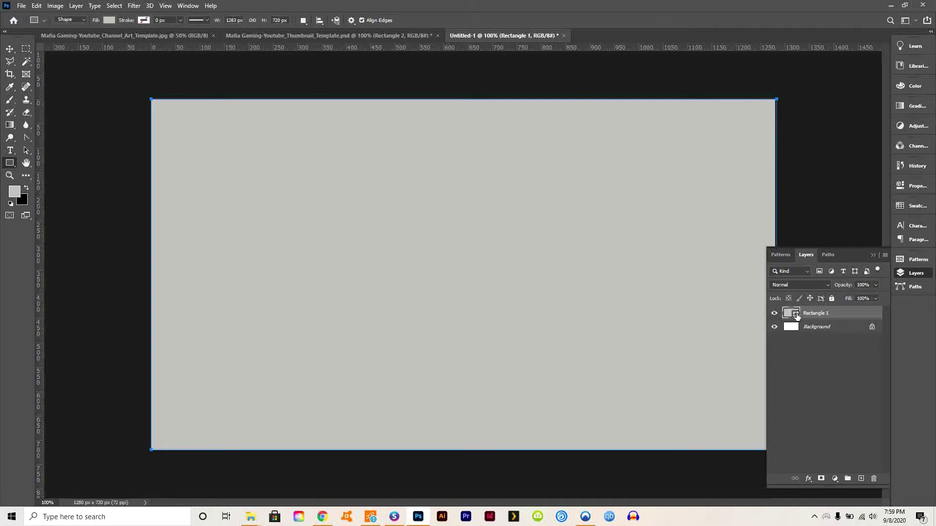
double_click(797, 316)
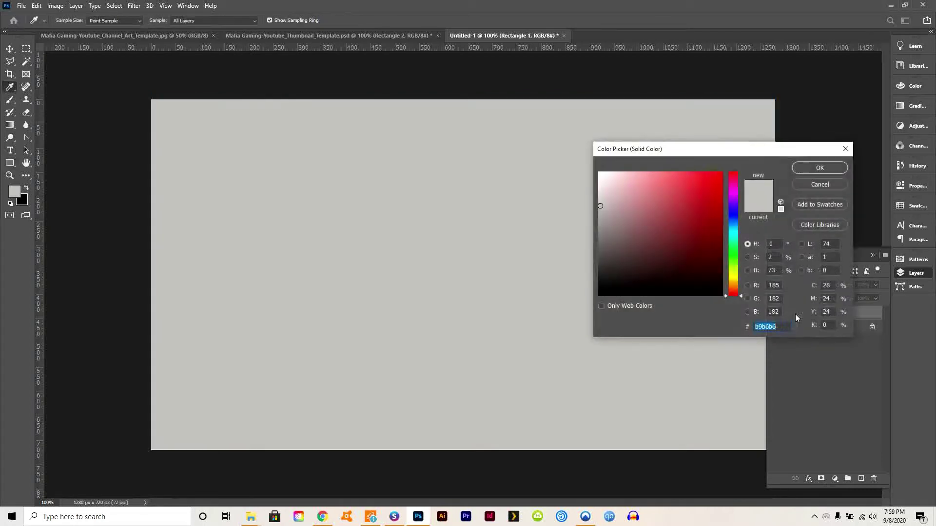
left_click(600, 294)
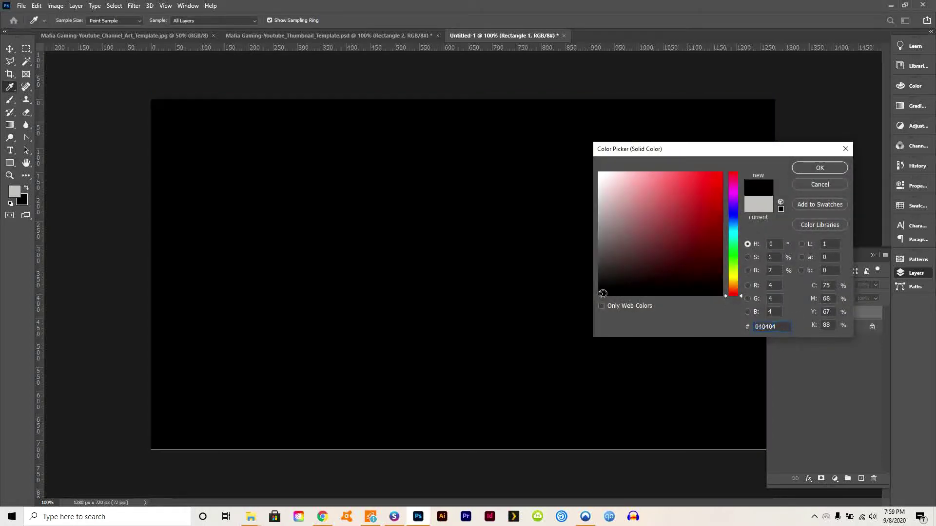
left_click(823, 169)
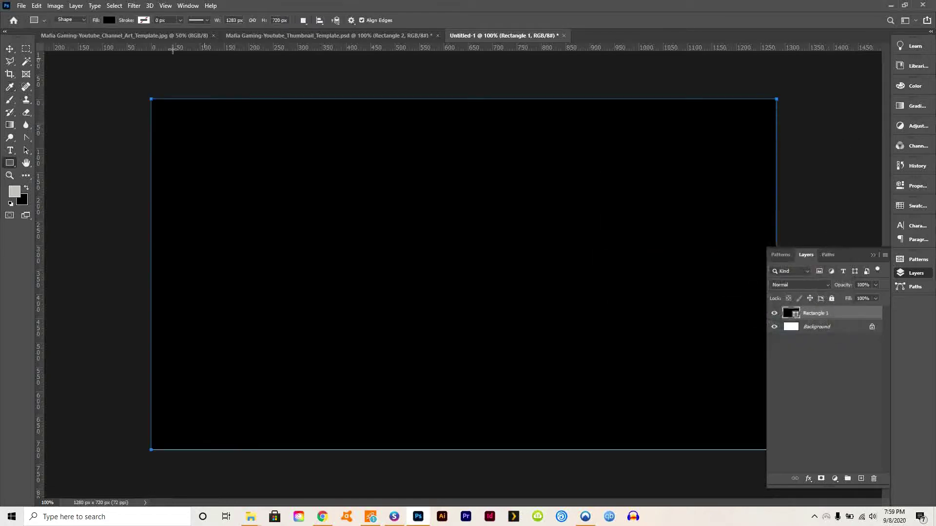
Scale the black rectangle up slightly to about 100.69% so it covers the canvas's lower edge
left_click(34, 7)
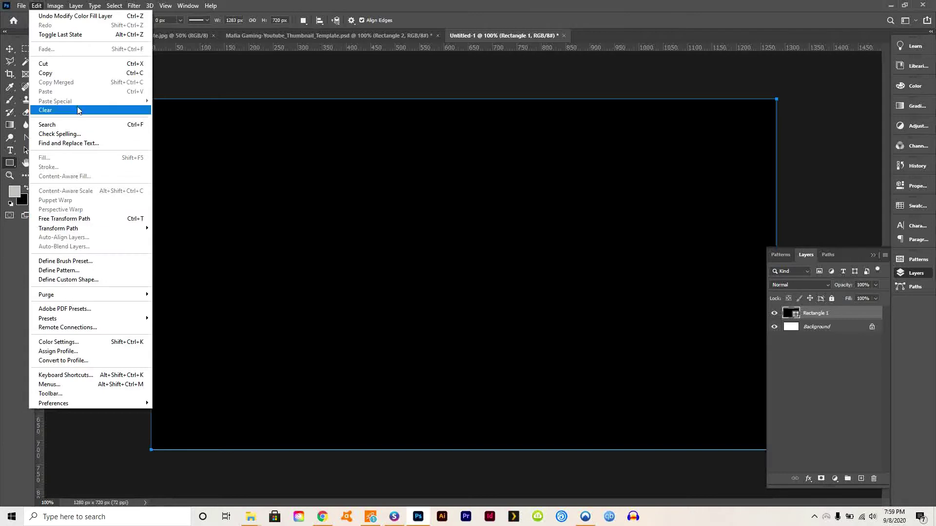
mouse_move(81, 228)
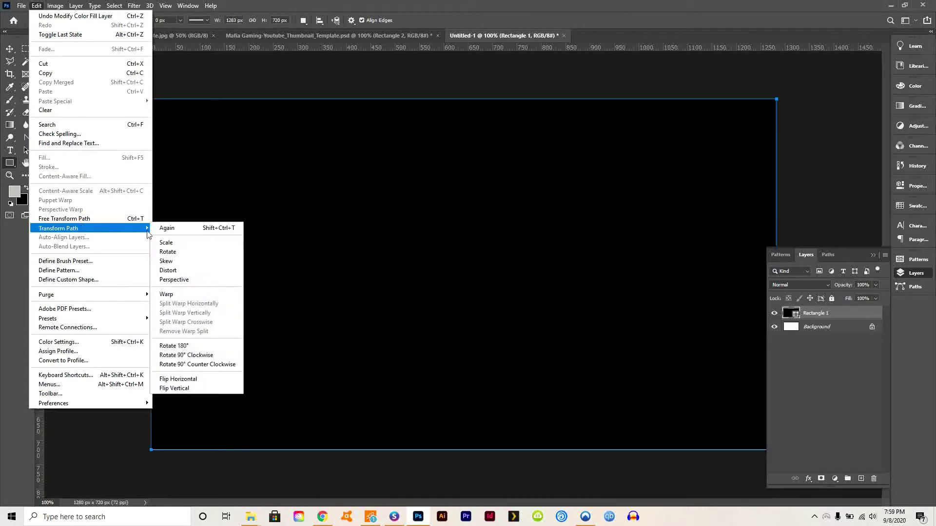
left_click(191, 243)
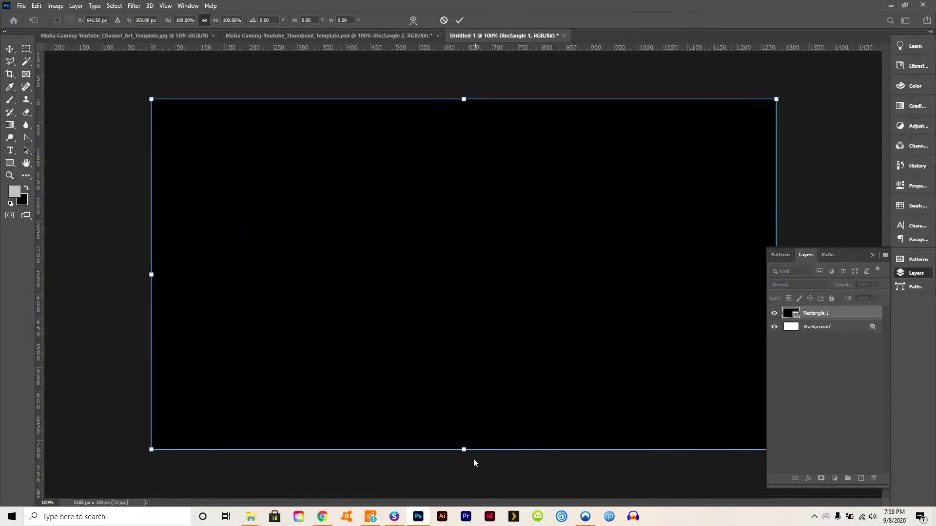
left_click_drag(464, 450, 464, 452)
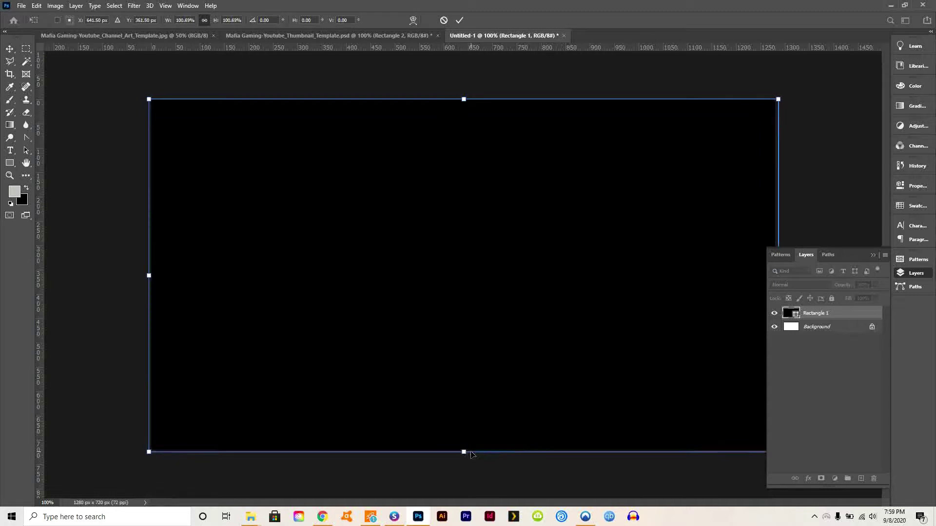
left_click(10, 50)
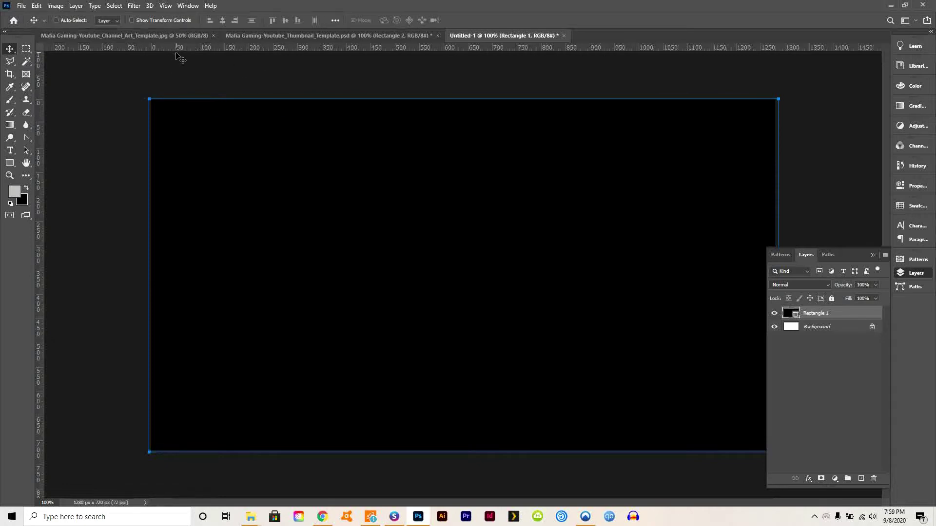
Place two horizontal and two vertical guides as margins, each about 40 px inside the canvas edges
left_click_drag(177, 46, 177, 119)
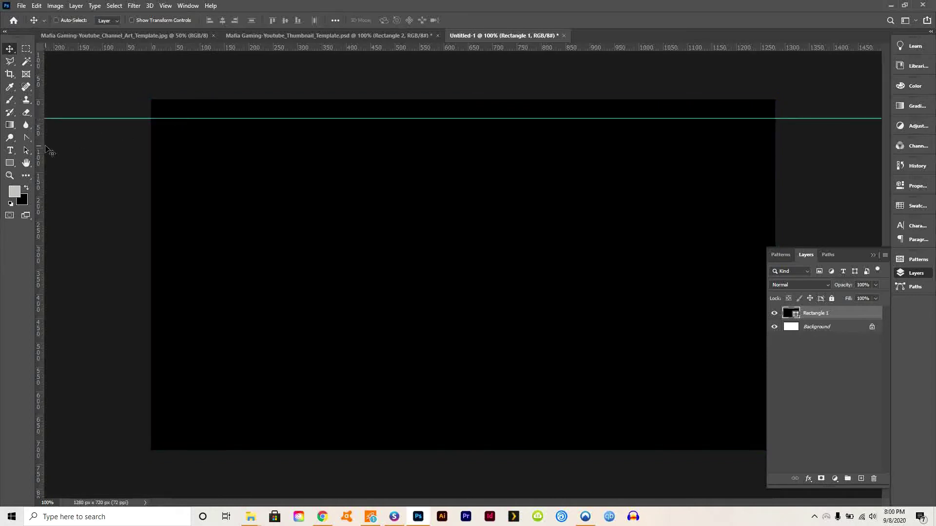
left_click_drag(48, 153, 172, 157)
left_click_drag(272, 47, 290, 431)
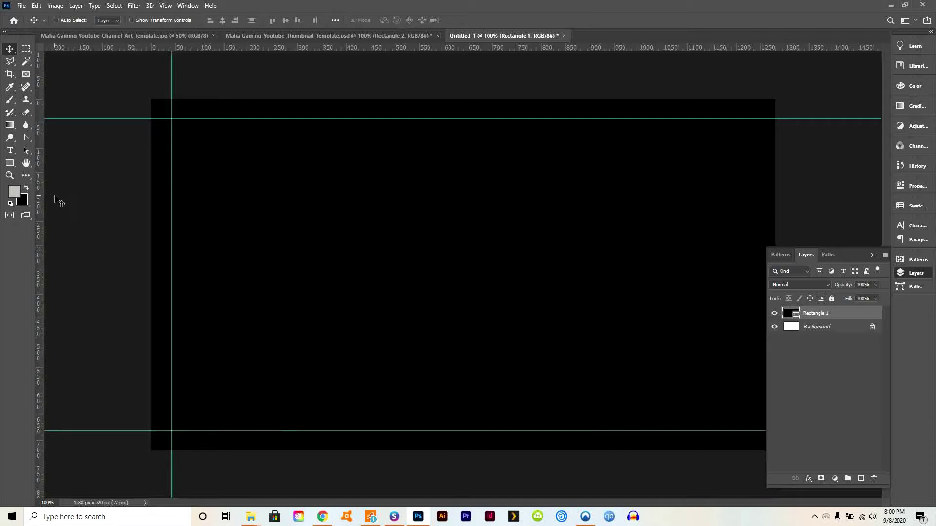
left_click_drag(39, 197, 754, 217)
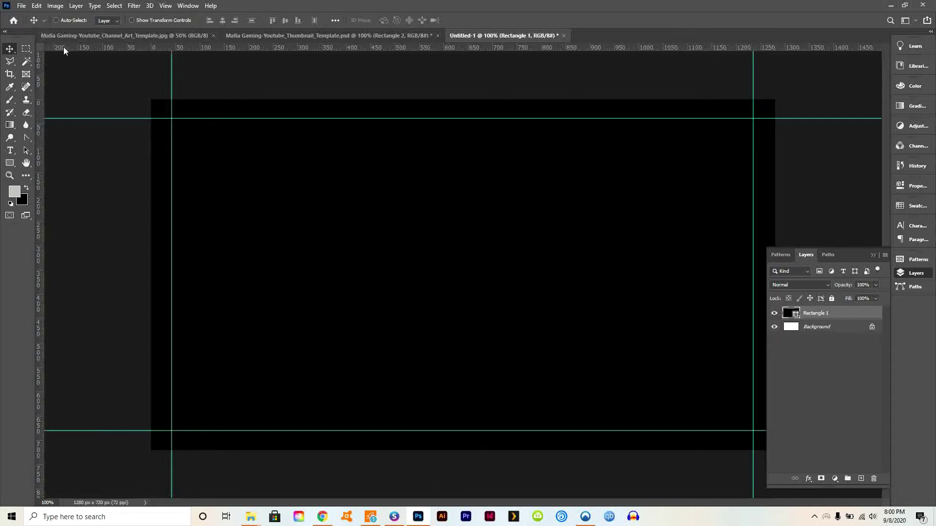
Place the image 2warlordsofnewyork1 as an embedded layer filling the canvas
left_click(20, 6)
left_click(39, 190)
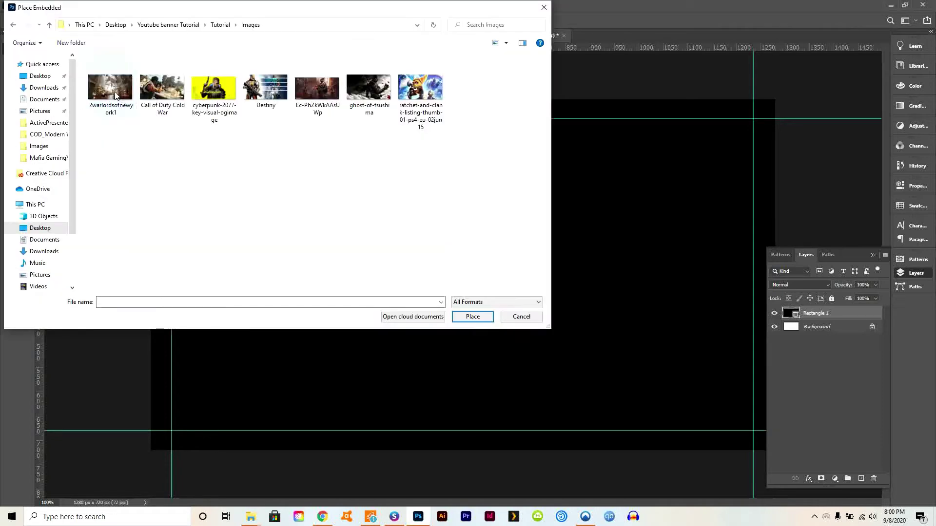
left_click(111, 90)
left_click(471, 317)
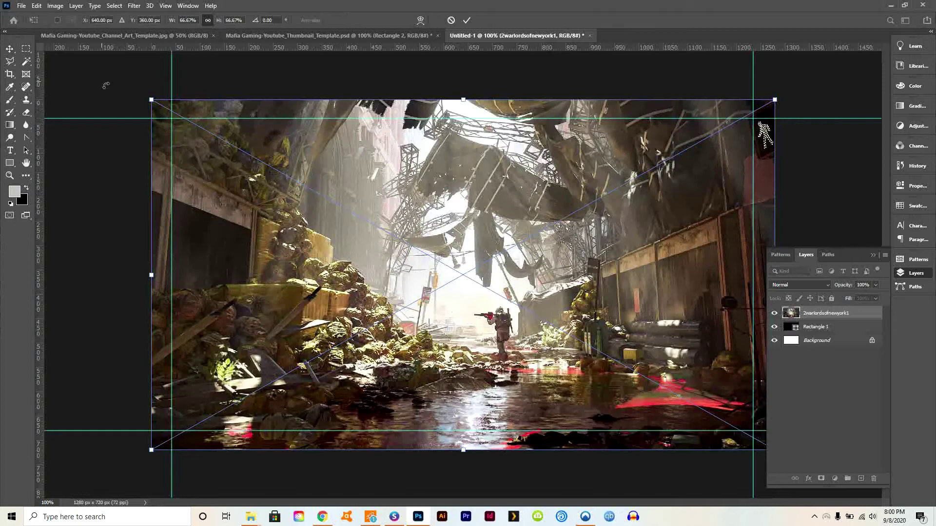
left_click(10, 49)
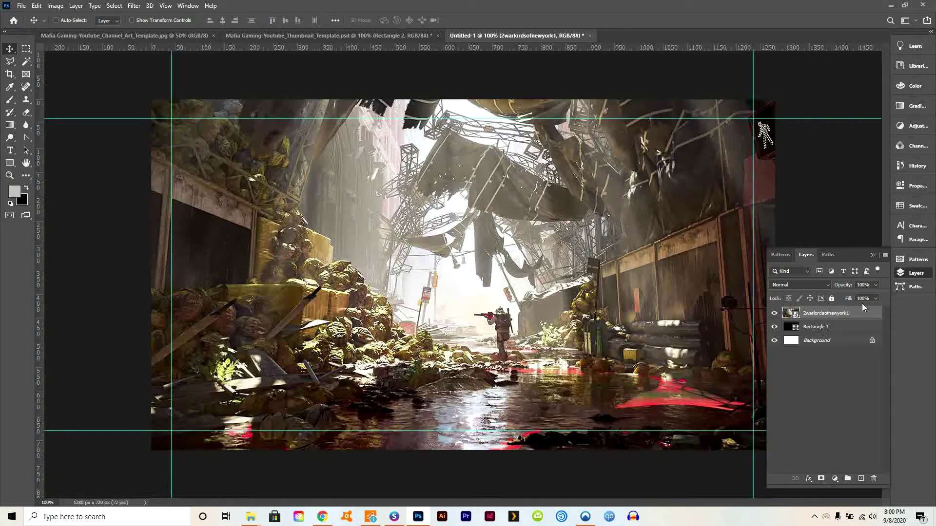
Set the opacity of the 2warlordsofnewyork1 image layer to 29%
left_click(870, 285)
type("29")
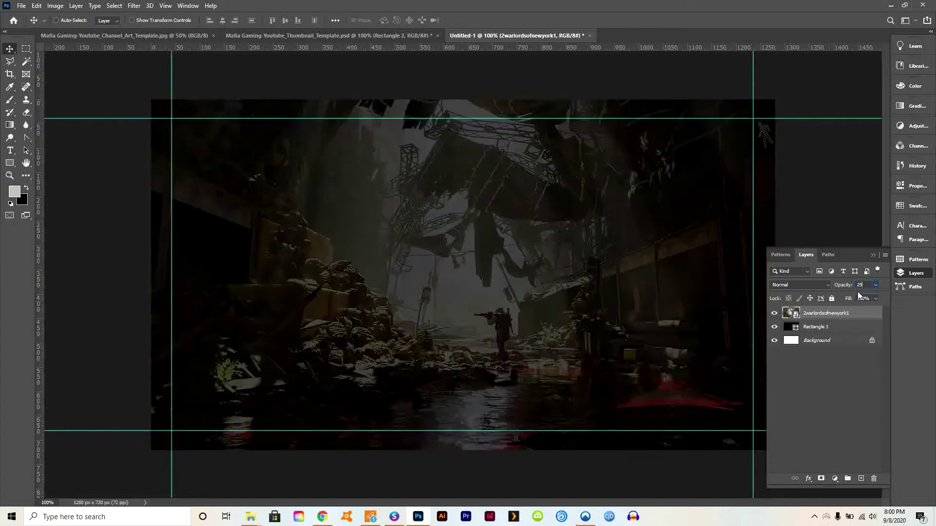
left_click(10, 49)
Draw a gray rectangle of about 742 by 724 px over the left part of the canvas
left_click(9, 164)
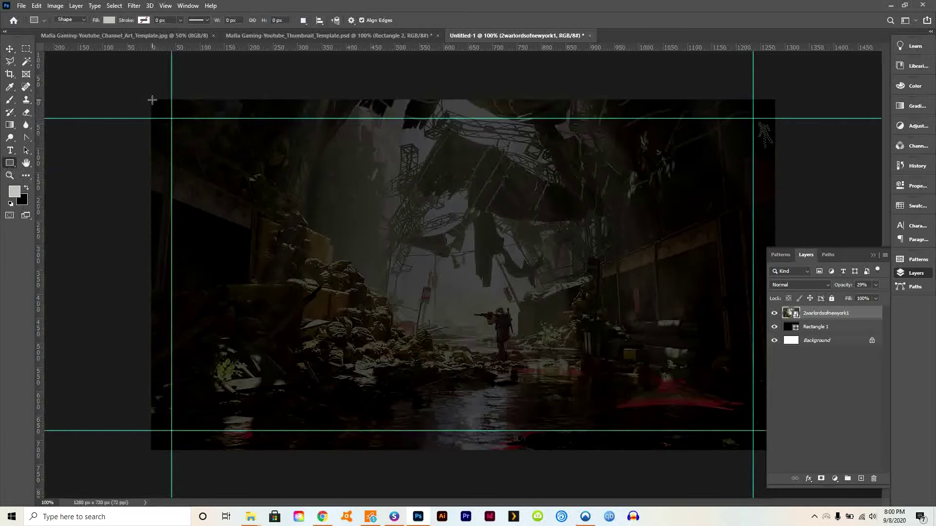
left_click_drag(152, 100, 513, 452)
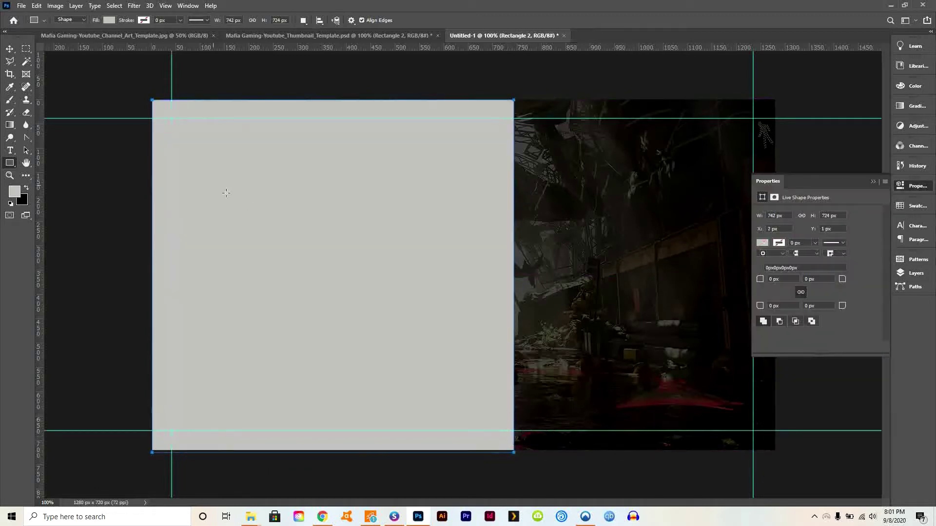
left_click(9, 50)
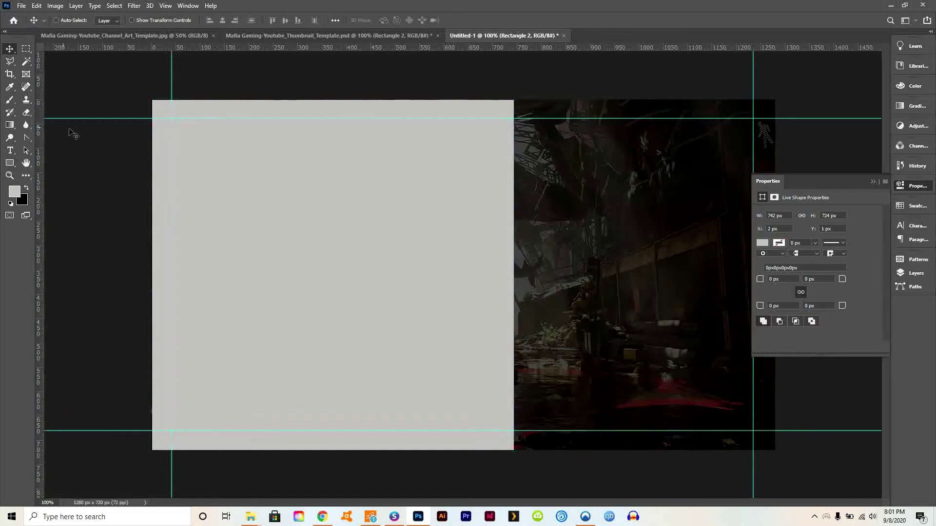
Skew the gray rectangle's right side into a diagonal, moving its lower corner outward and its upper corner inward
left_click(36, 6)
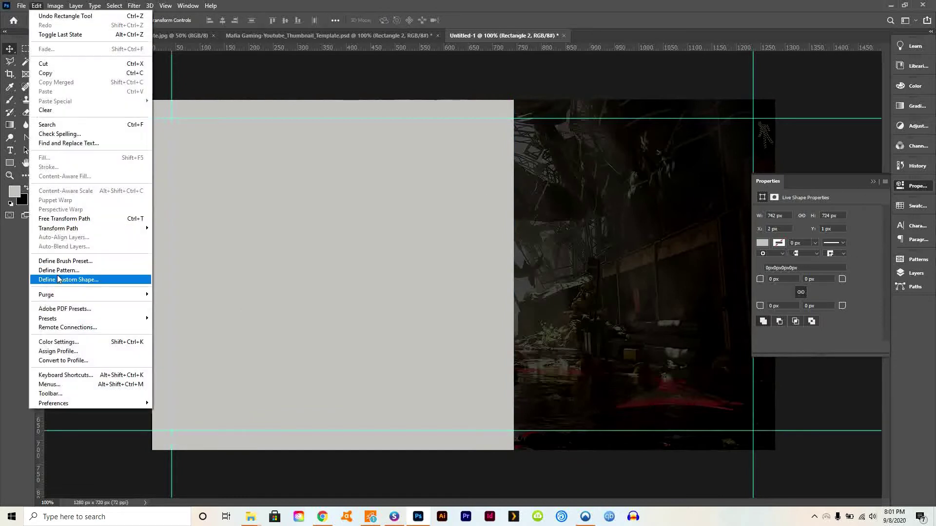
mouse_move(57, 230)
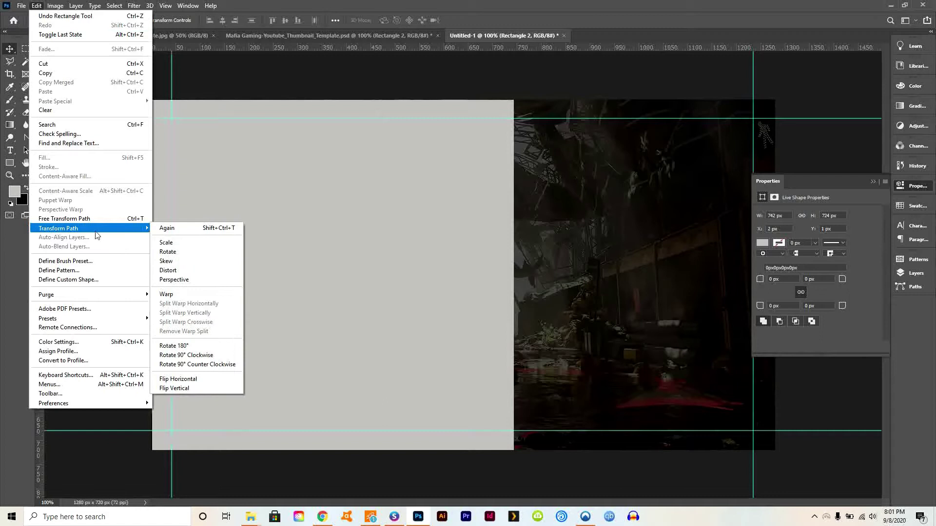
left_click(192, 262)
left_click_drag(515, 454, 558, 453)
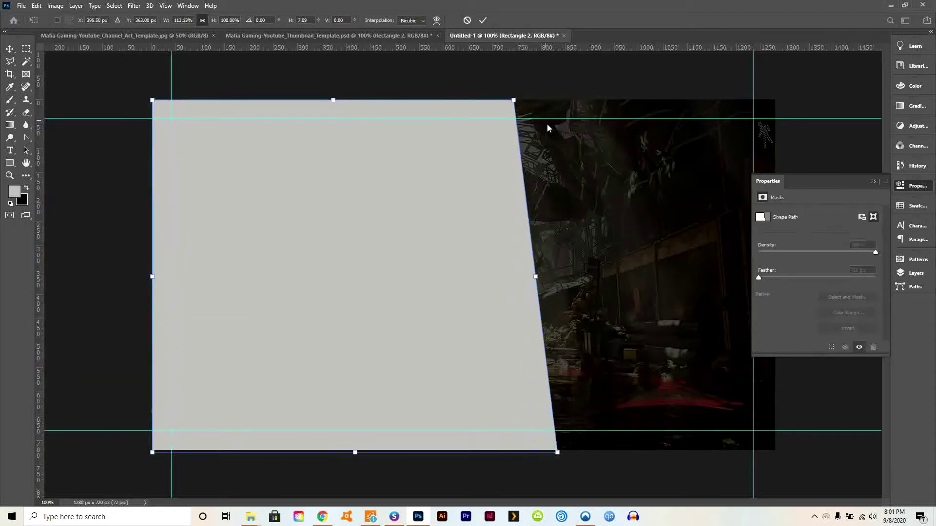
left_click_drag(513, 101, 452, 115)
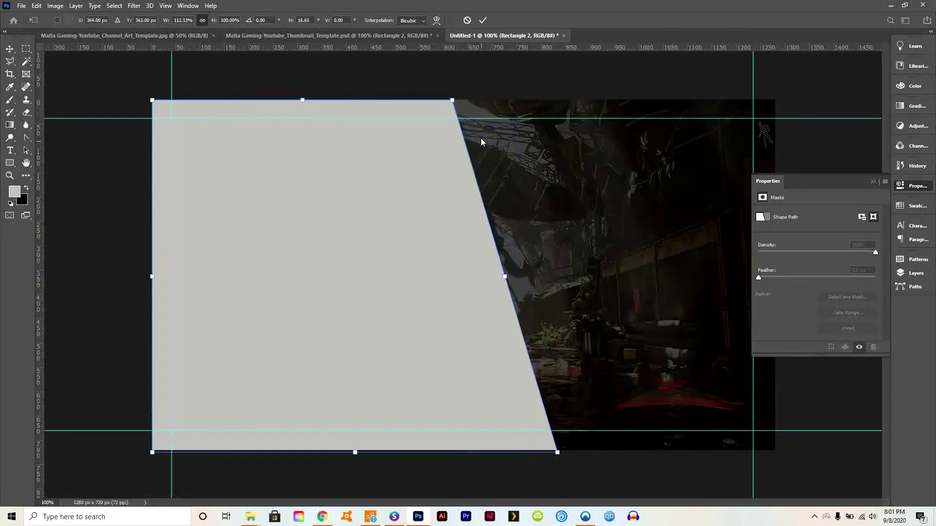
left_click(10, 49)
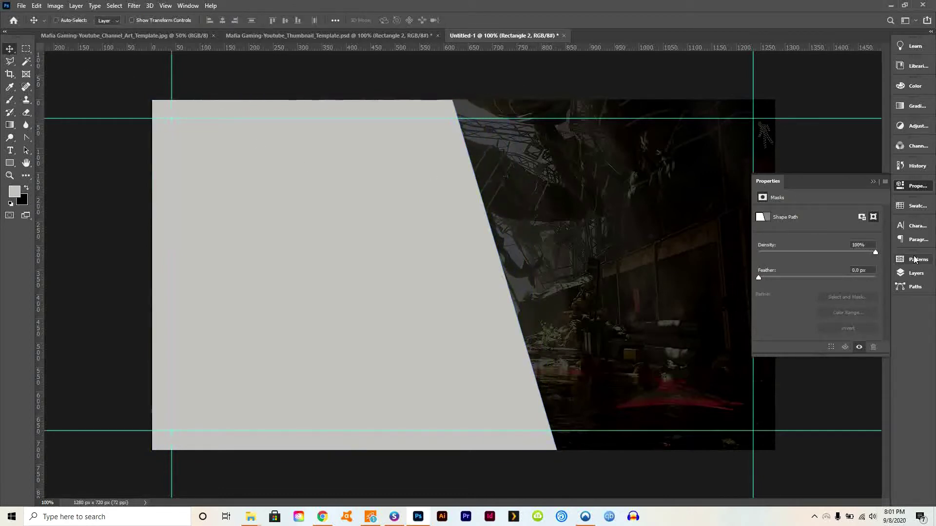
Duplicate the gray Rectangle 2 layer and recolor the copy to dark gray 222121
left_click(912, 277)
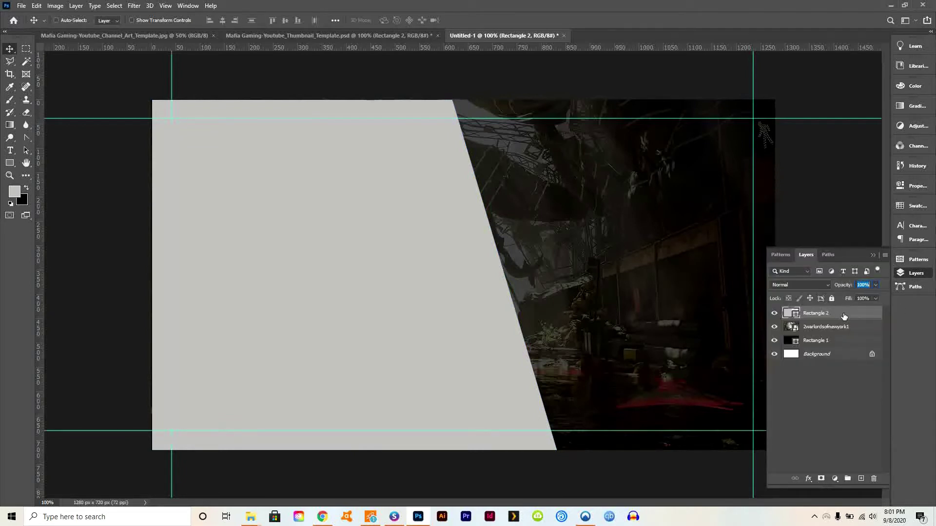
left_click_drag(844, 316, 861, 478)
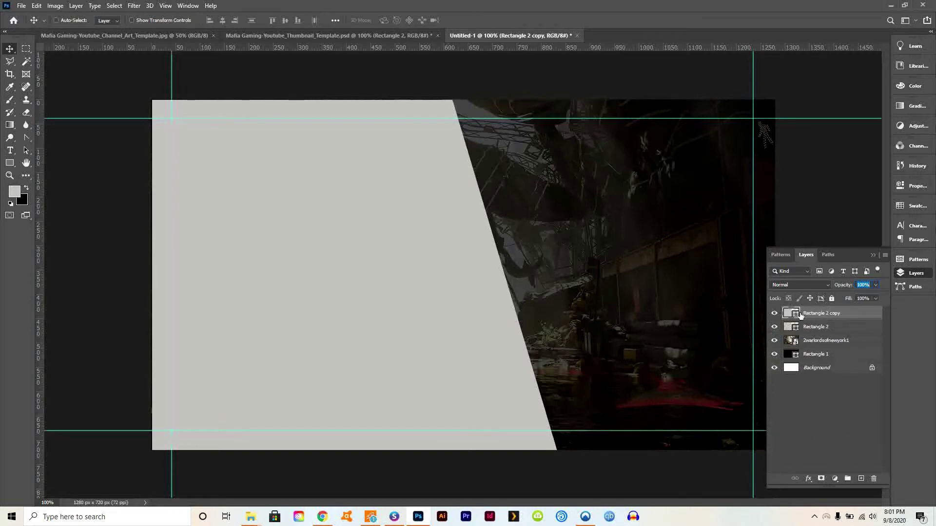
double_click(795, 315)
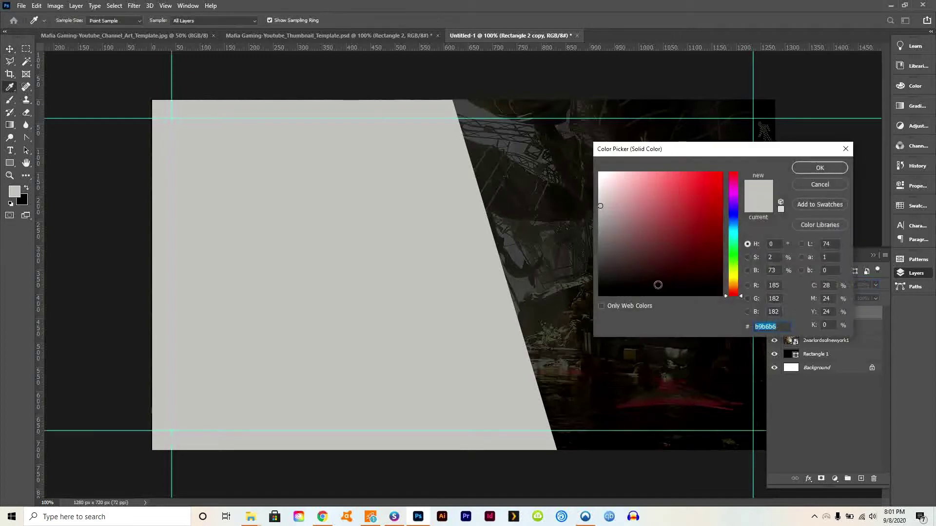
left_click(600, 280)
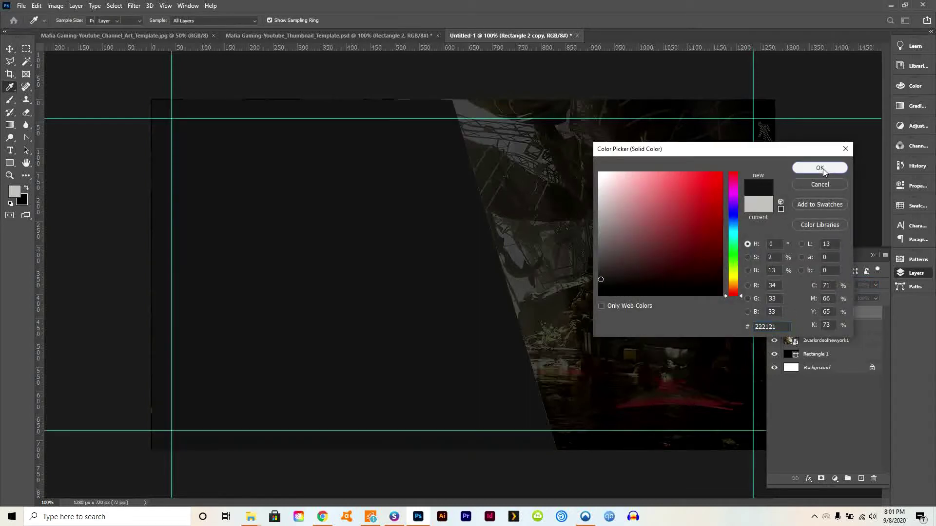
left_click(823, 169)
Shift the dark rectangle copy slightly left so a thin diagonal gray stripe shows along its slanted edge
left_click(10, 49)
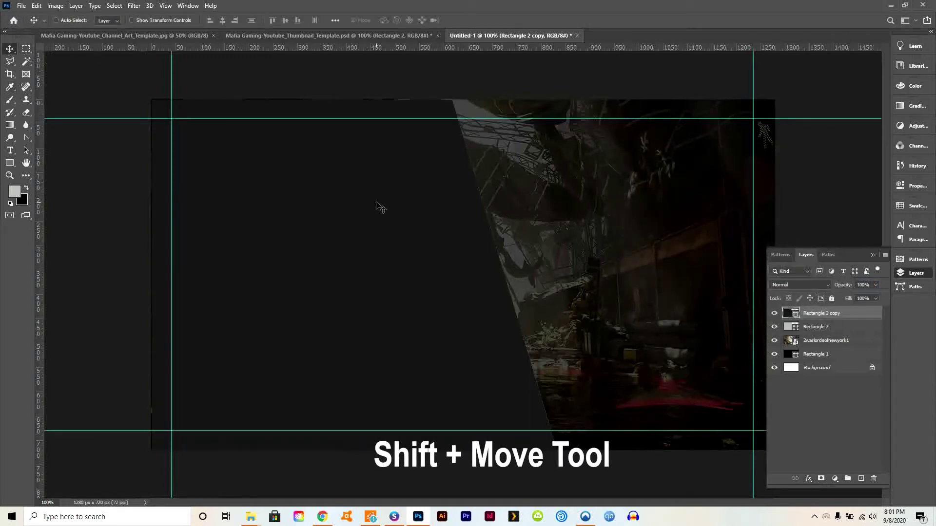
left_click_drag(382, 205, 375, 208)
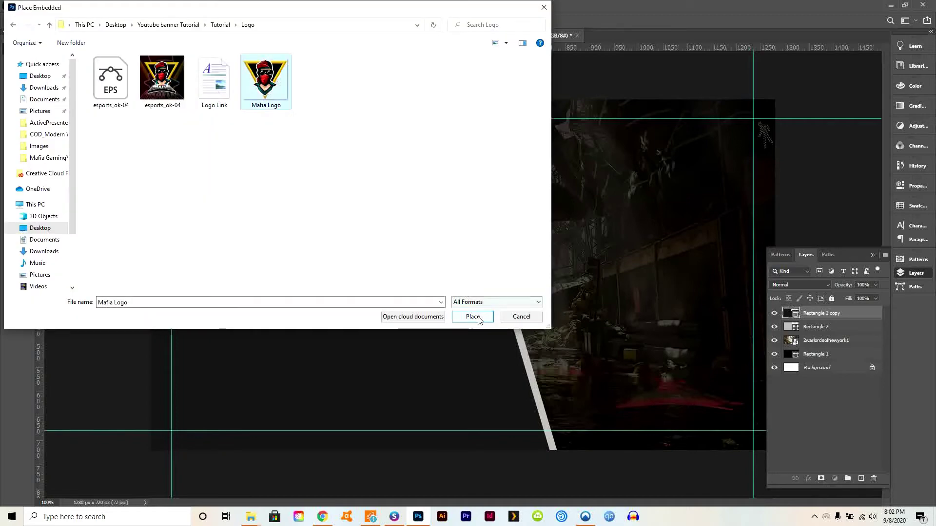
Place the Mafia Logo as an embedded layer, about 173 x 155 px, against the guides in the canvas's upper-right corner
left_click(476, 316)
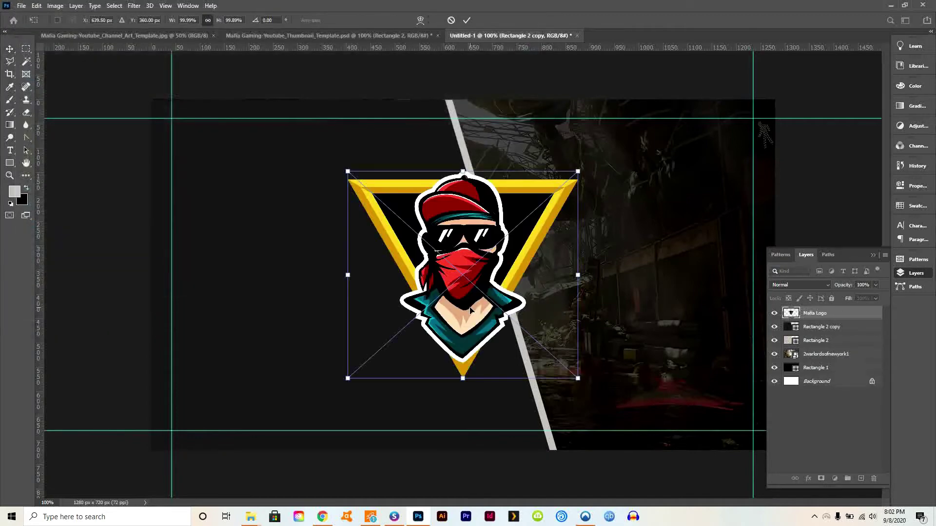
left_click_drag(346, 379, 475, 263)
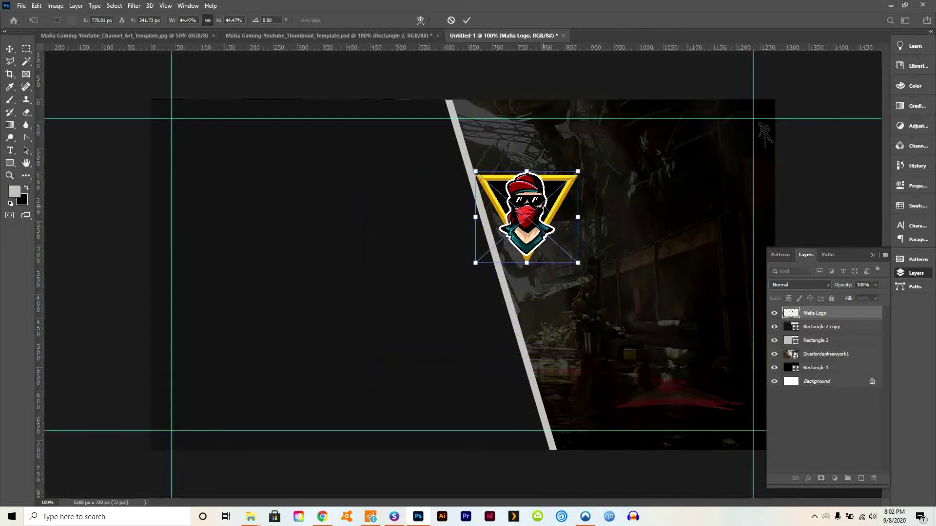
left_click_drag(546, 209, 722, 157)
left_click_drag(649, 213, 666, 197)
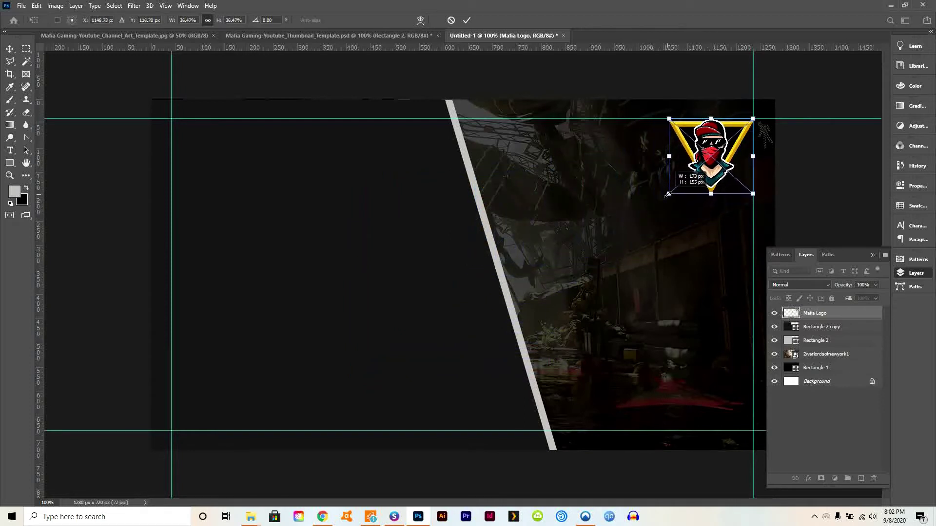
left_click(10, 49)
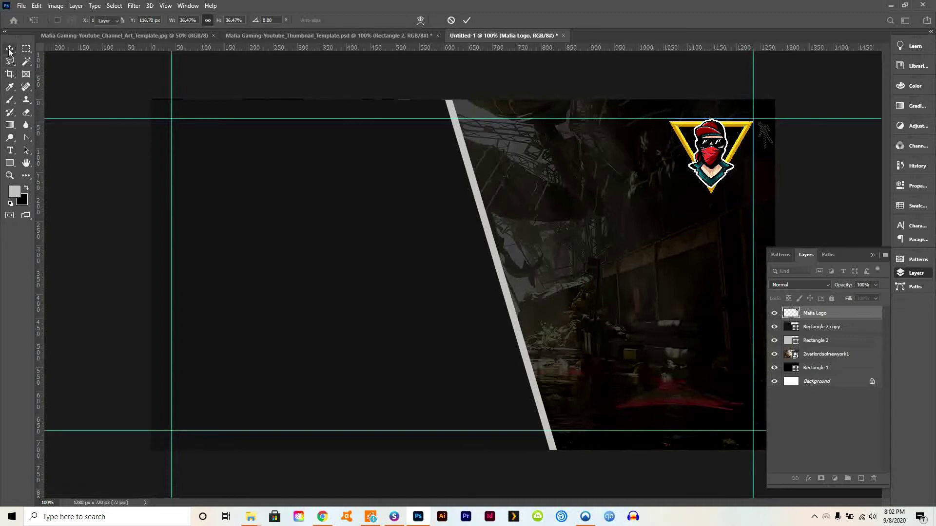
Rename the Rectangle 2 layer to Line and the Rectangle 2 copy layer to Image Mask
left_click(822, 341)
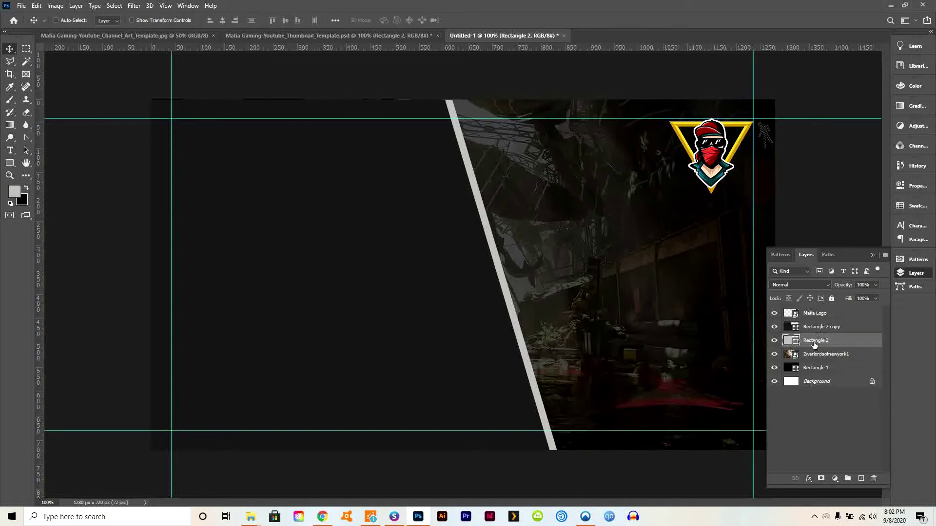
double_click(814, 342)
type("Line")
left_click(822, 329)
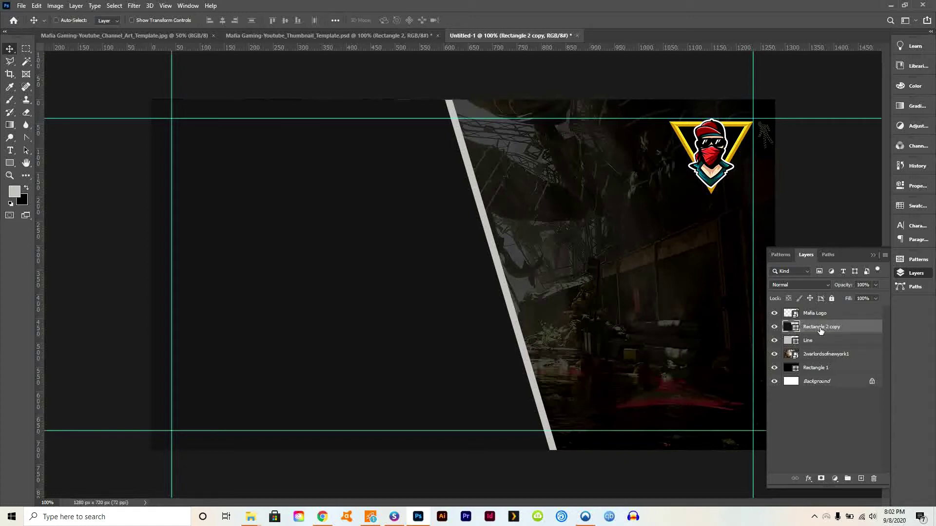
double_click(818, 329)
Apply a linear orange-to-yellow Gradient Overlay to the Line layer with a -90° angle and 56% scale
left_click(815, 341)
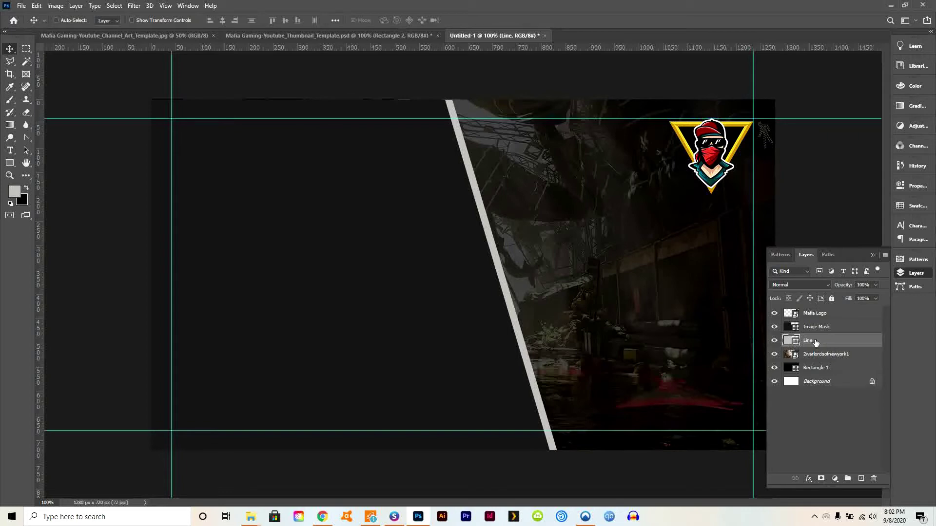
right_click(815, 341)
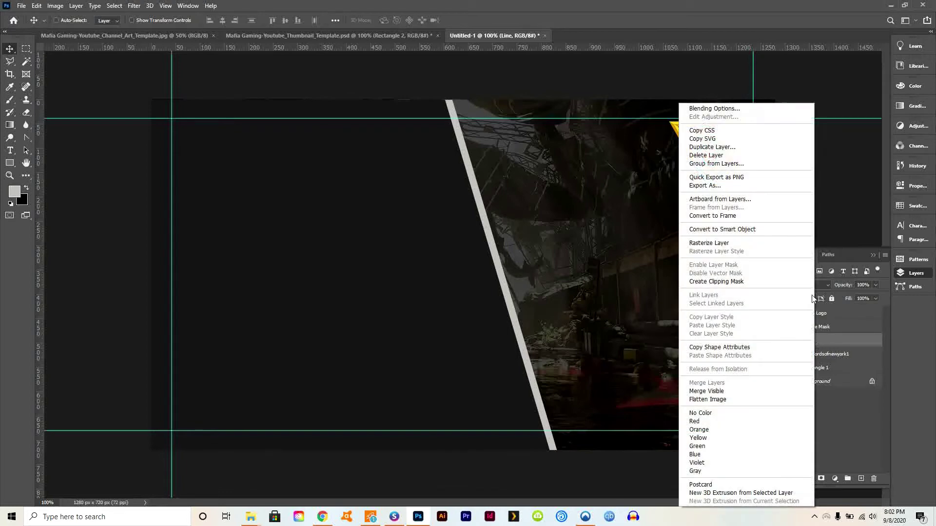
left_click(741, 109)
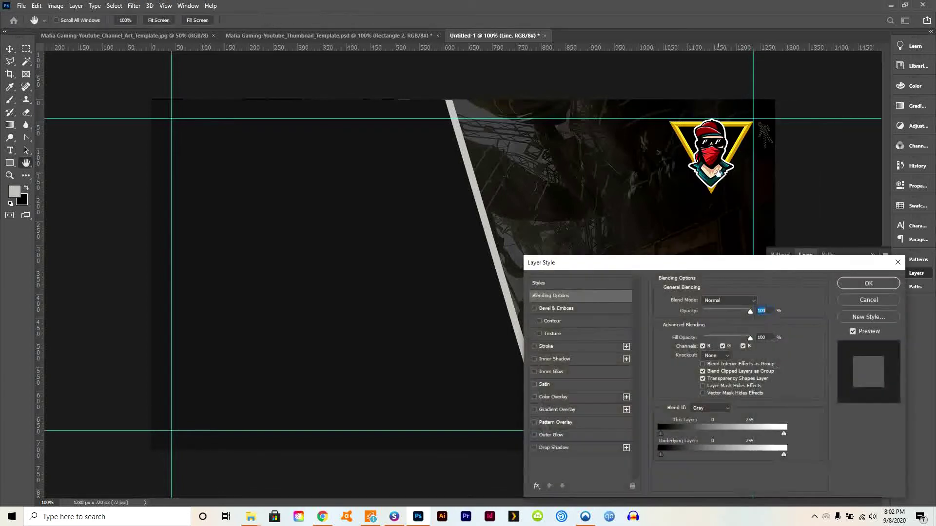
left_click_drag(709, 266, 356, 209)
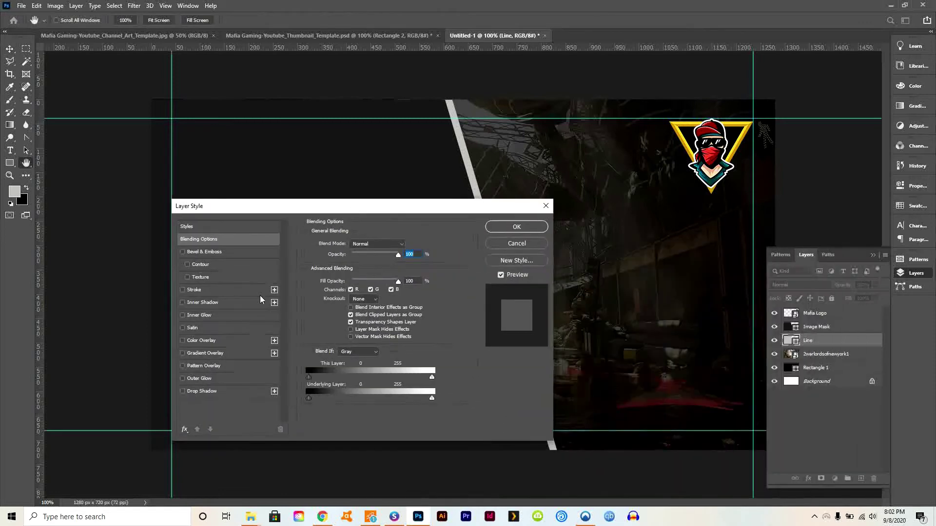
left_click(209, 355)
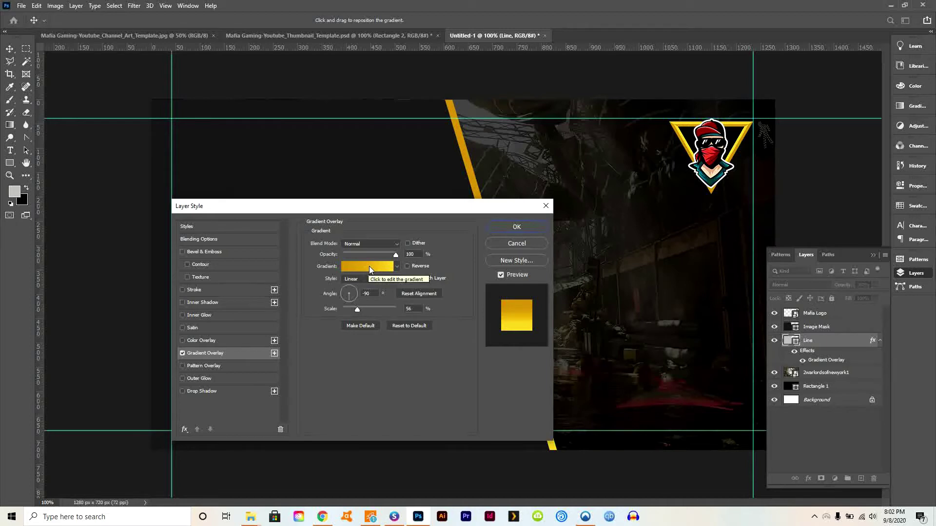
left_click(370, 266)
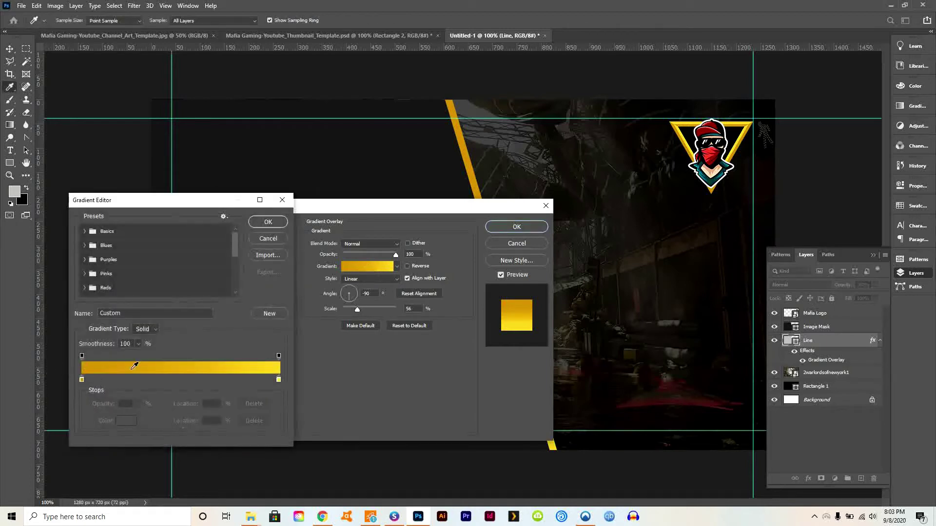
left_click(268, 222)
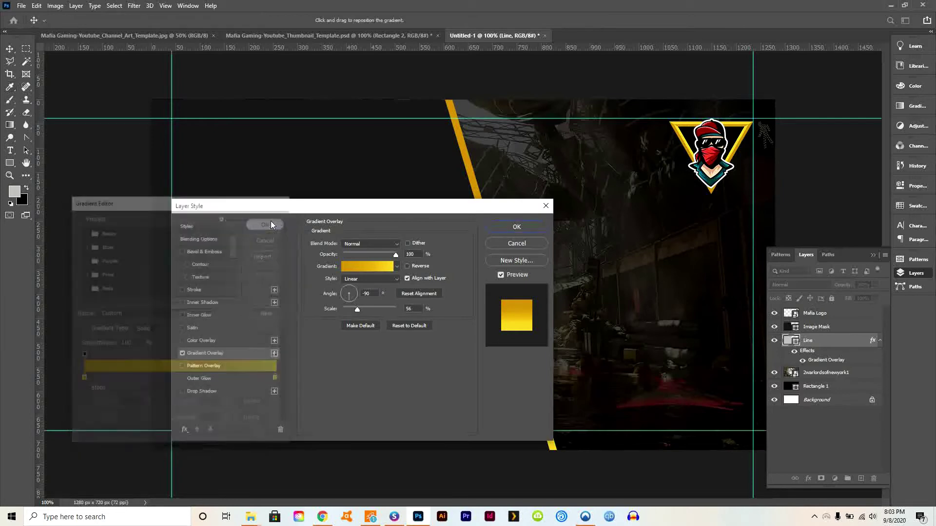
left_click(519, 227)
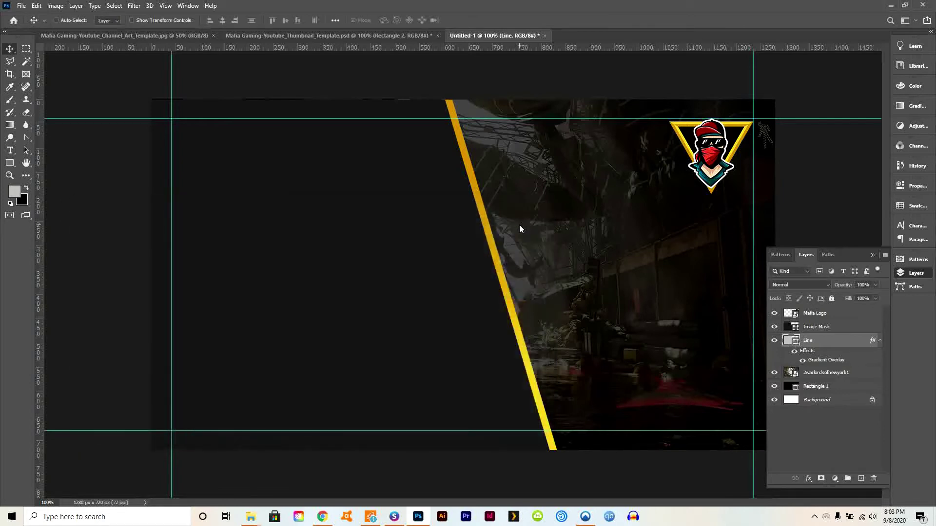
Place the image Ec-PhZkWkAAsUWp as an embedded layer directly above the Image Mask layer
left_click(821, 327)
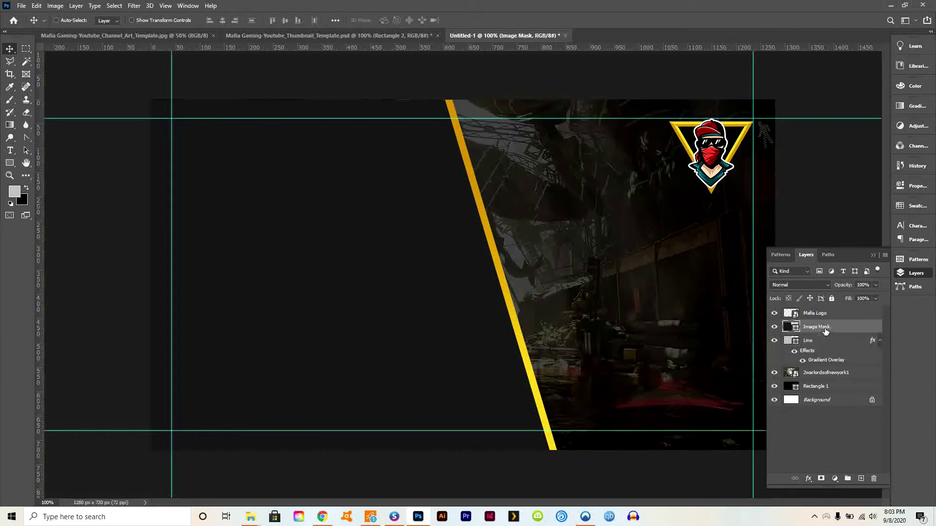
left_click(21, 6)
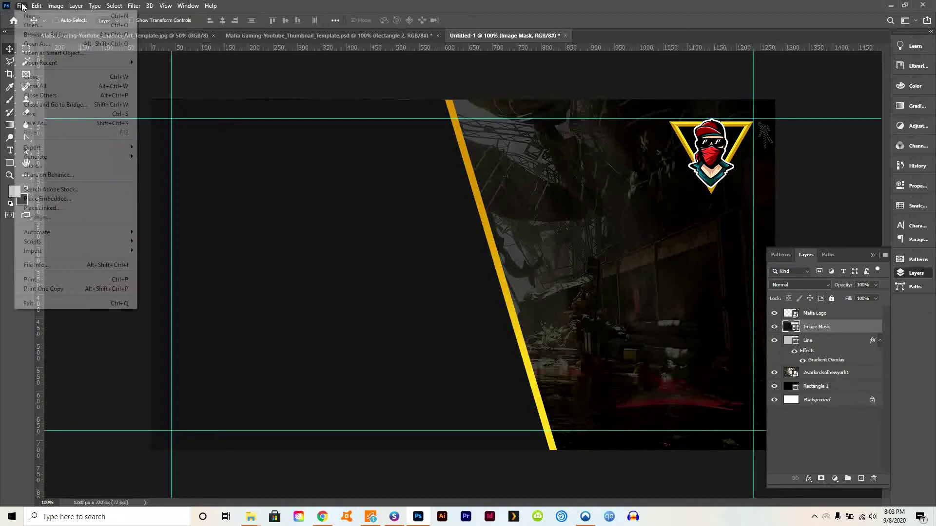
left_click(72, 199)
left_click(316, 90)
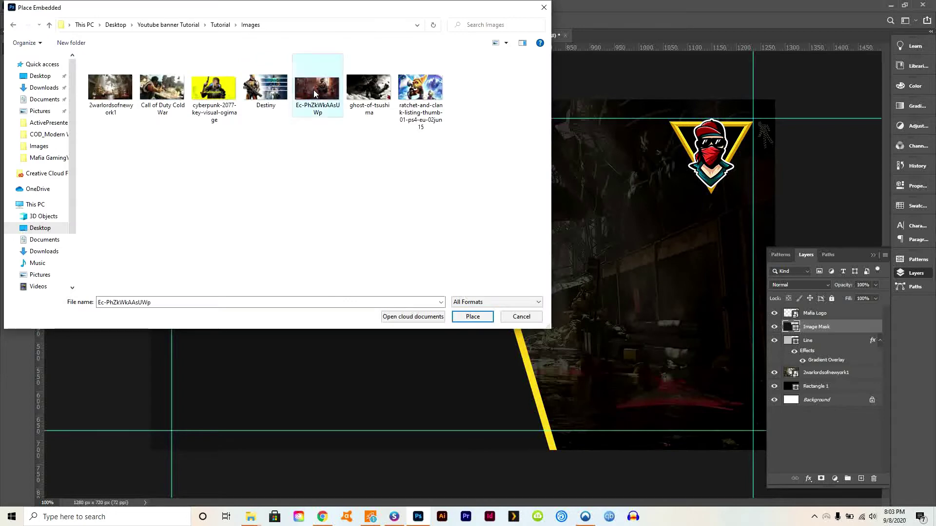
left_click(472, 317)
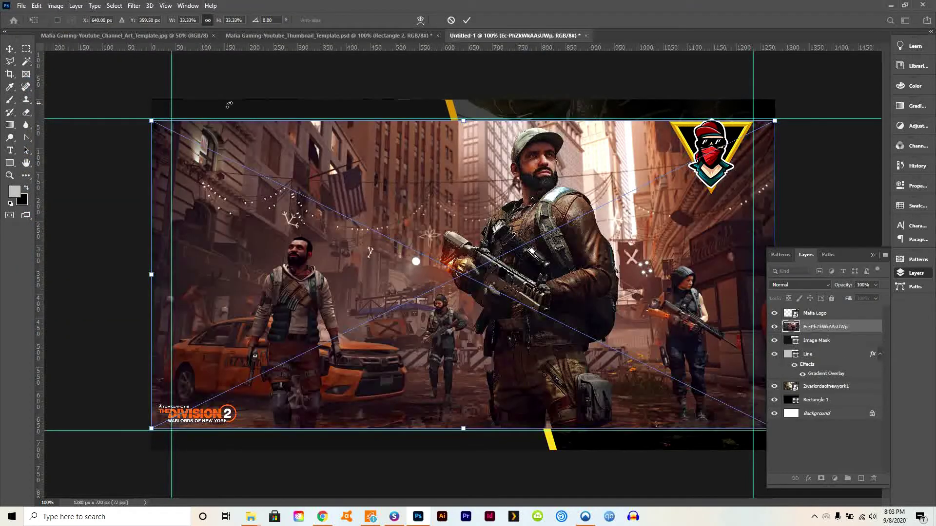
Enlarge the Ec-PhZkWkAAsUWp image proportionally to about 39.93% so it covers the full canvas height
left_click_drag(156, 126, 101, 99)
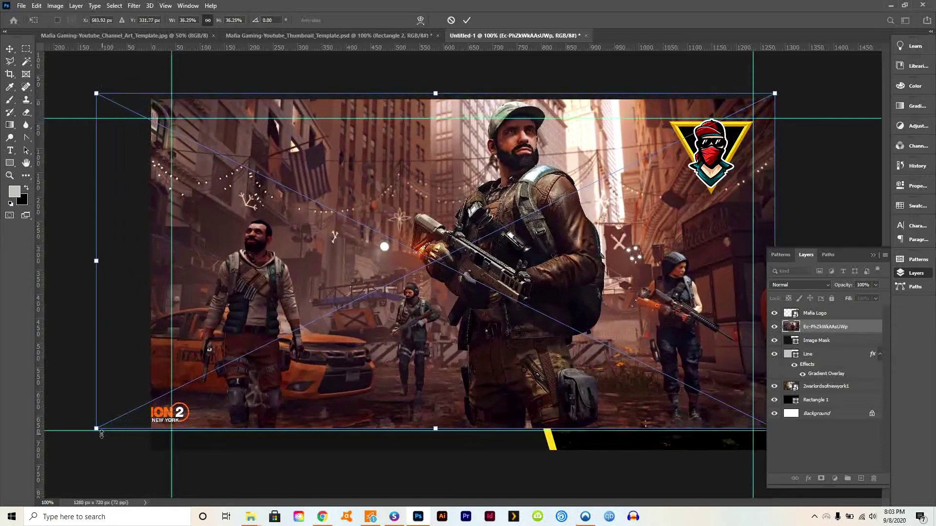
left_click_drag(96, 429, 27, 461)
left_click(10, 51)
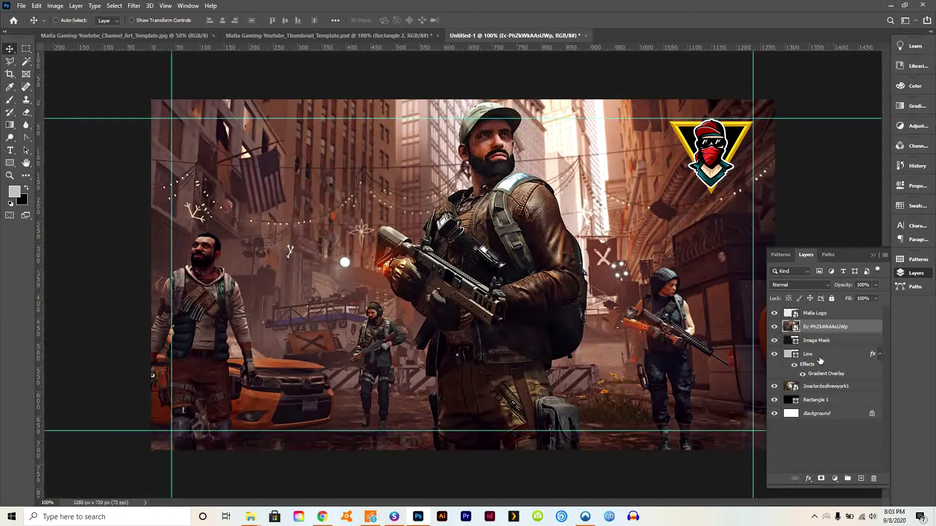
Clip the Ec-PhZkWkAAsUWp image to the Image Mask layer and move it left to center the main character in the panel
left_click_drag(821, 360, 824, 332)
left_click(824, 332, "alt")
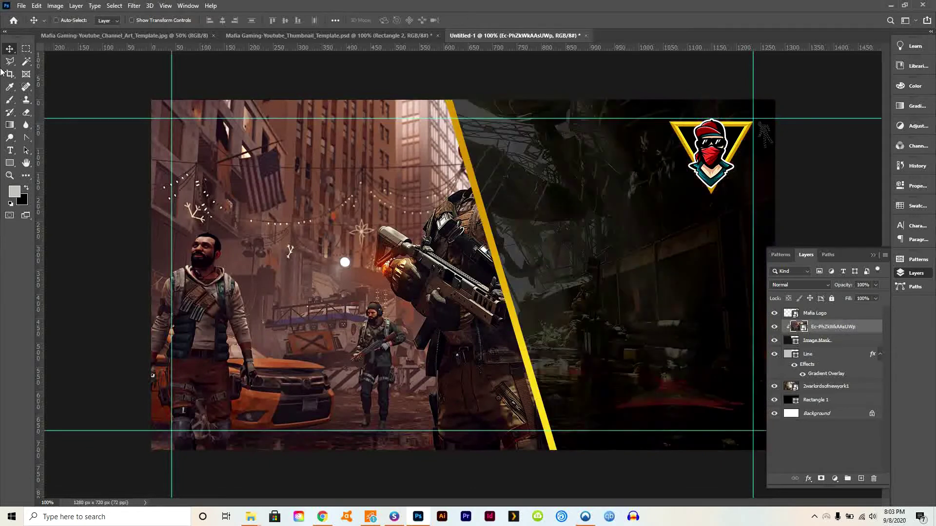
left_click_drag(442, 308, 292, 304)
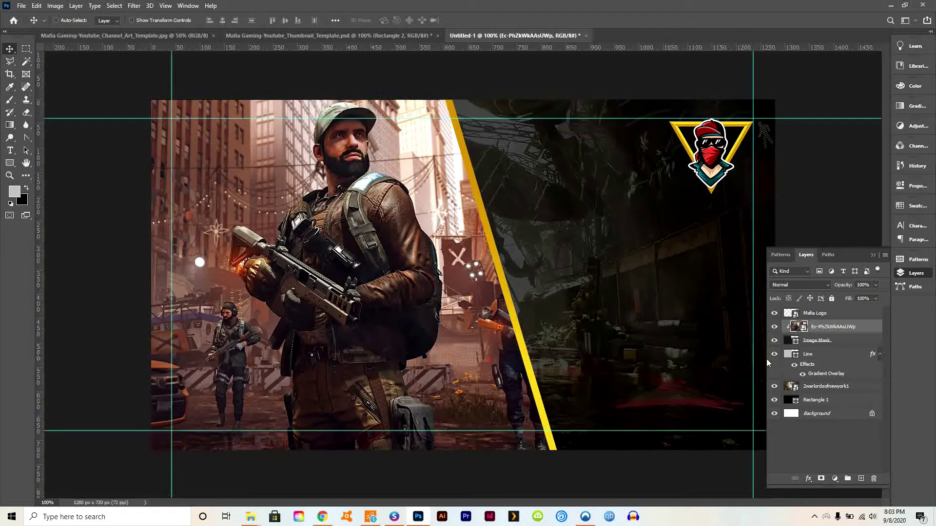
Release the image's clipping mask and clip the image to the Image Mask layer again
left_click(813, 332, "alt")
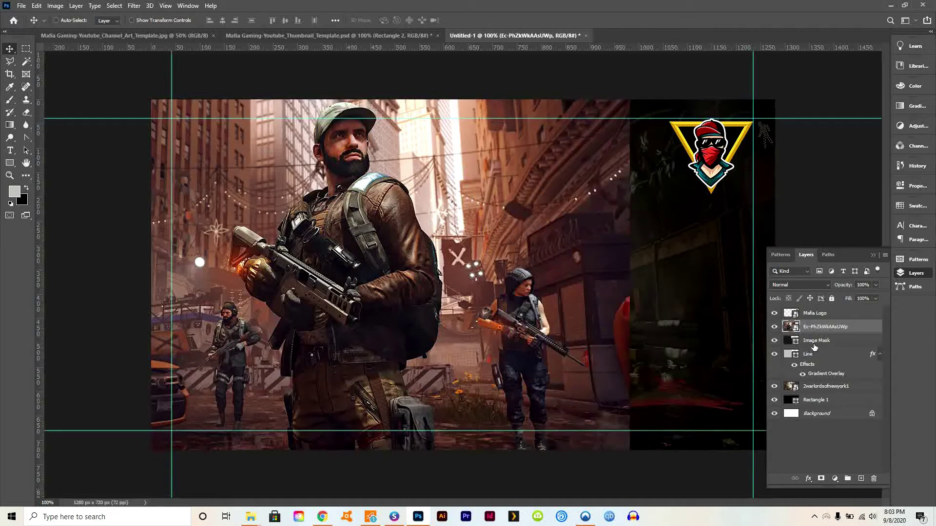
left_click(813, 345)
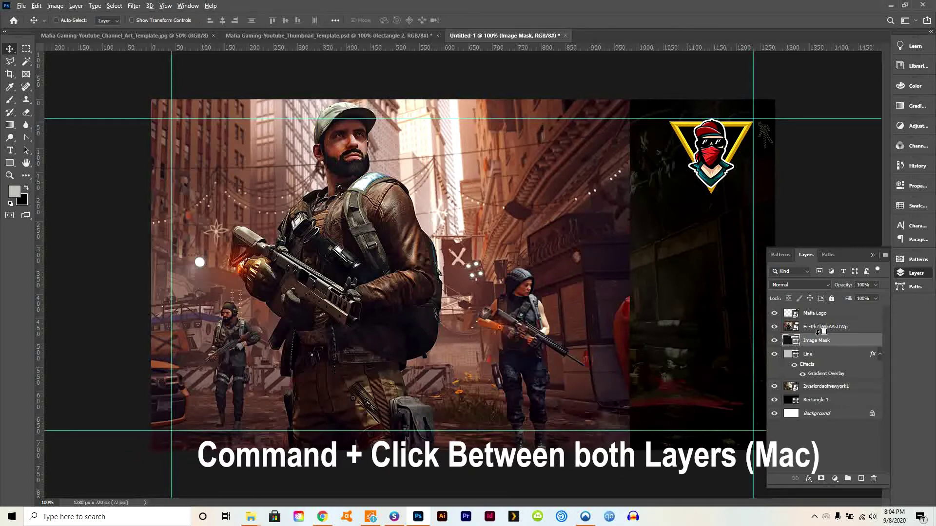
left_click(818, 333, "alt")
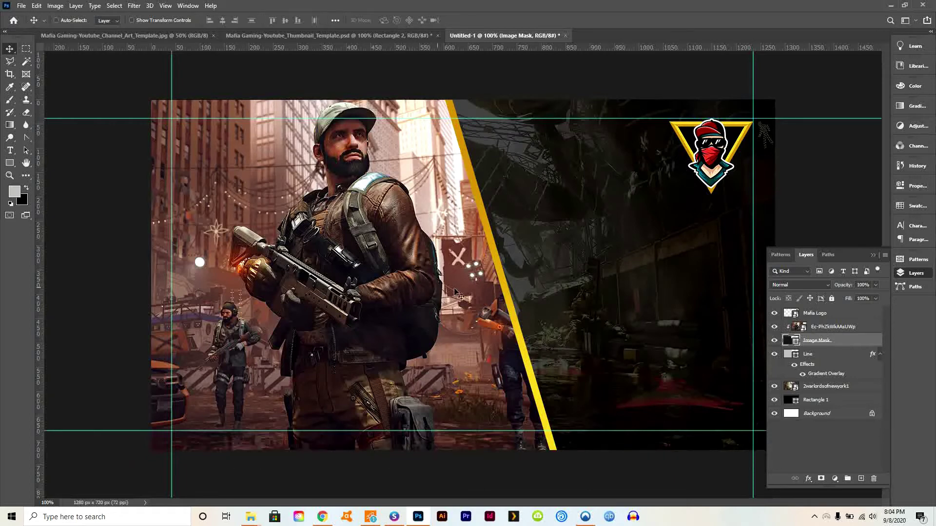
Move the clipped Ec-PhZkWkAAsUWp image slightly further left within the diagonal panel
left_click_drag(397, 296, 396, 296)
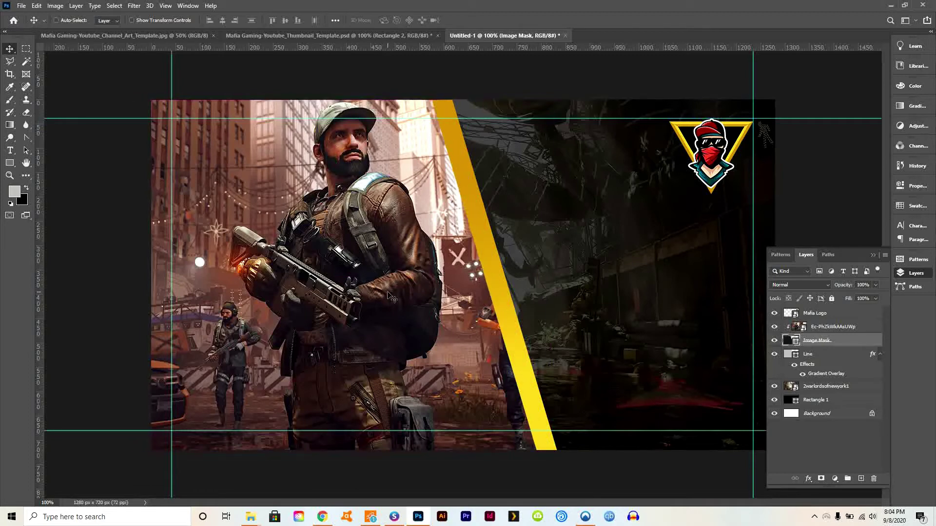
left_click(845, 330)
left_click_drag(396, 312, 373, 317)
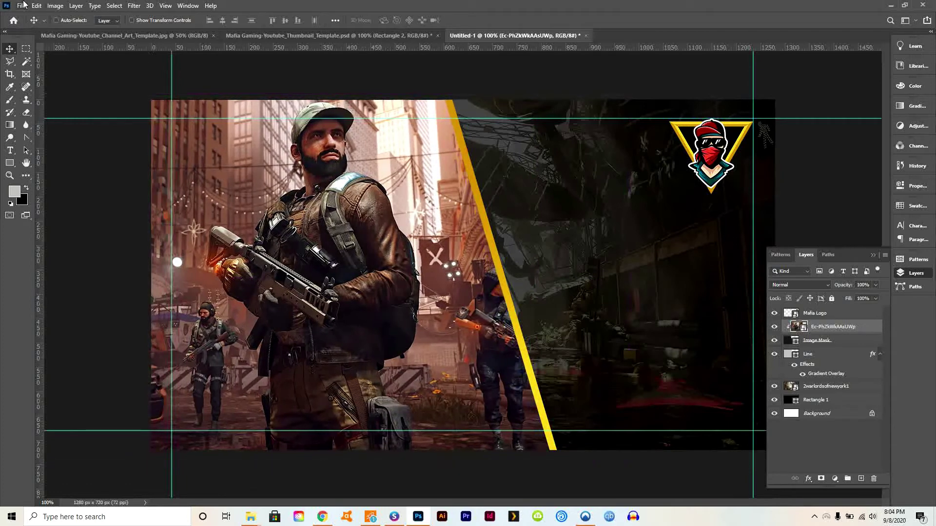
Scale the Ec-PhZkWkAAsUWp image down proportionally to about 38.43% so it fits the canvas height
left_click(36, 5)
mouse_move(87, 229)
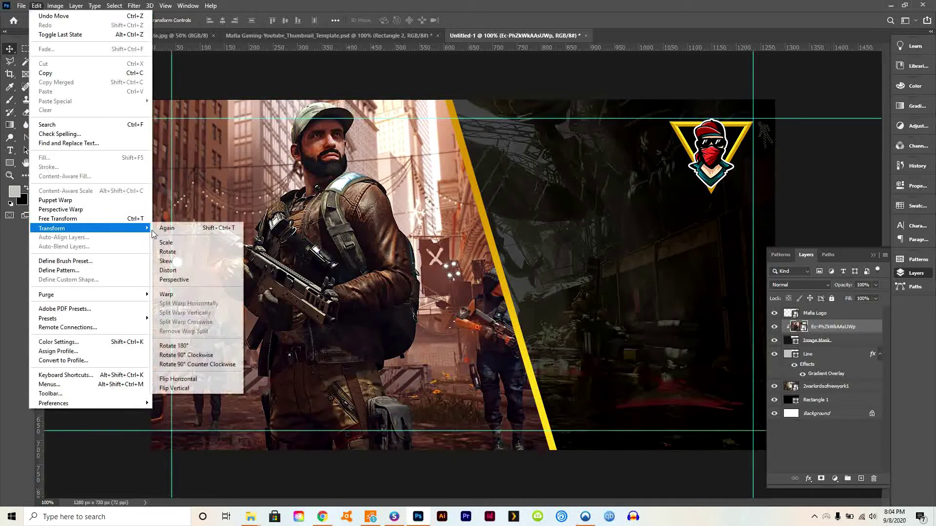
left_click(168, 243)
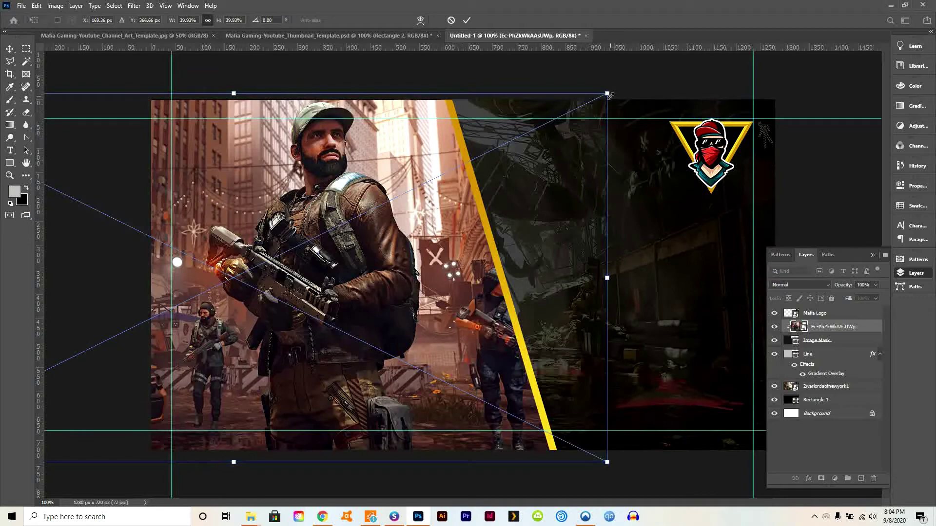
mouse_move(607, 93)
left_mouse_down()
mouse_move(629, 84)
mouse_move(596, 98)
left_mouse_up()
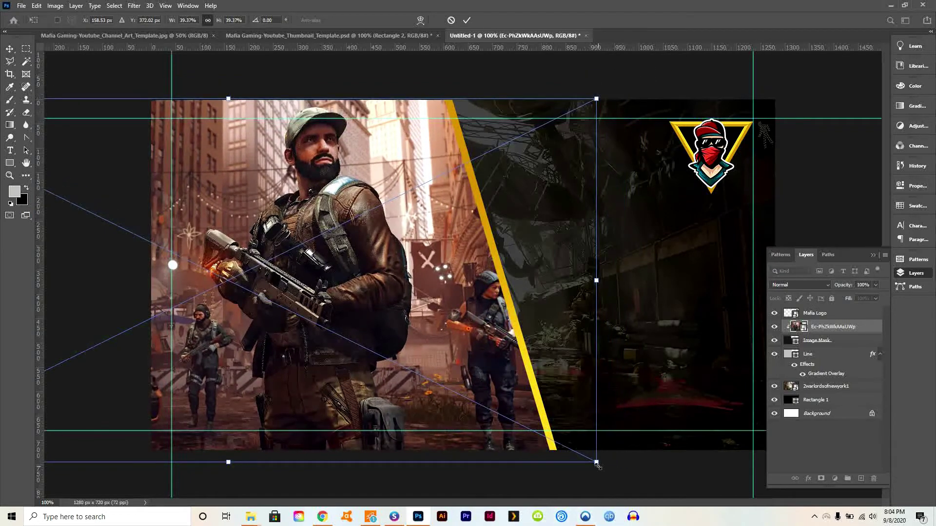
left_click_drag(597, 464, 579, 455)
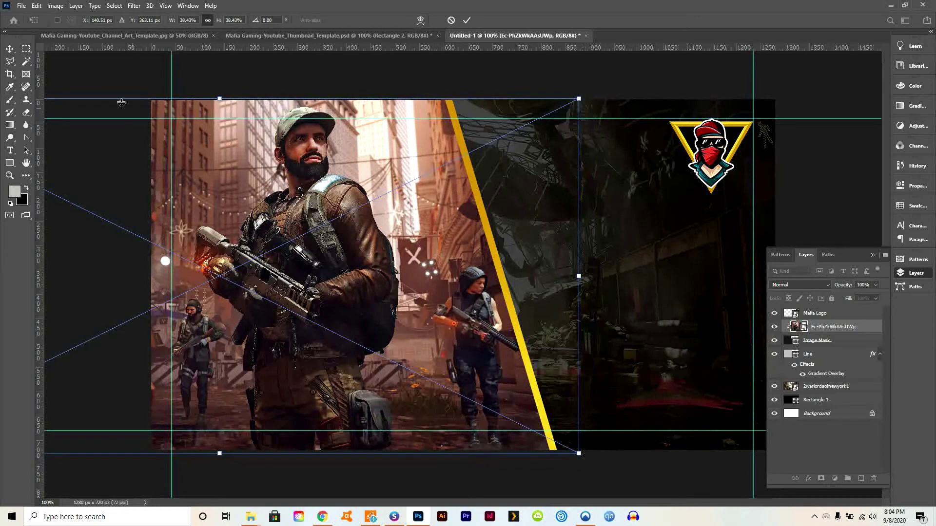
left_click(9, 49)
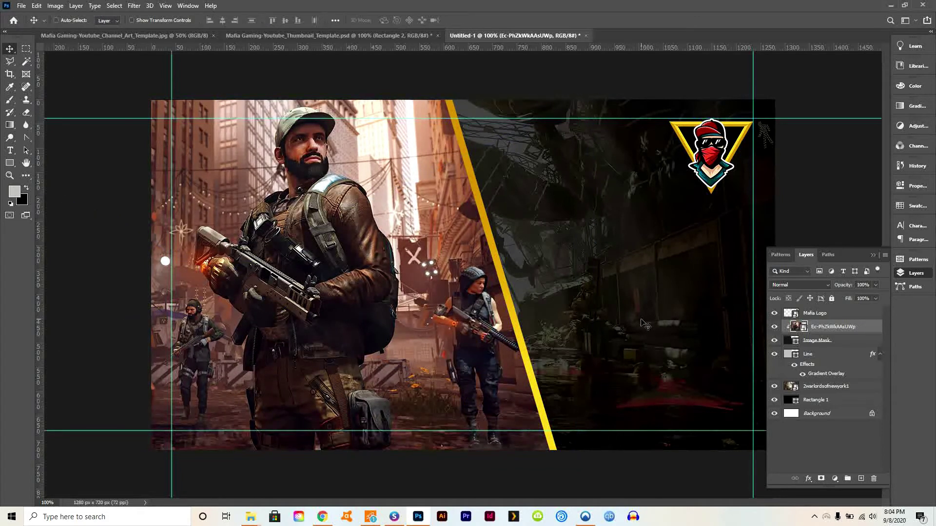
Draw a horizontal rectangle about 1282 x 224 px across the full canvas width and move it slightly below the middle
left_click(9, 163)
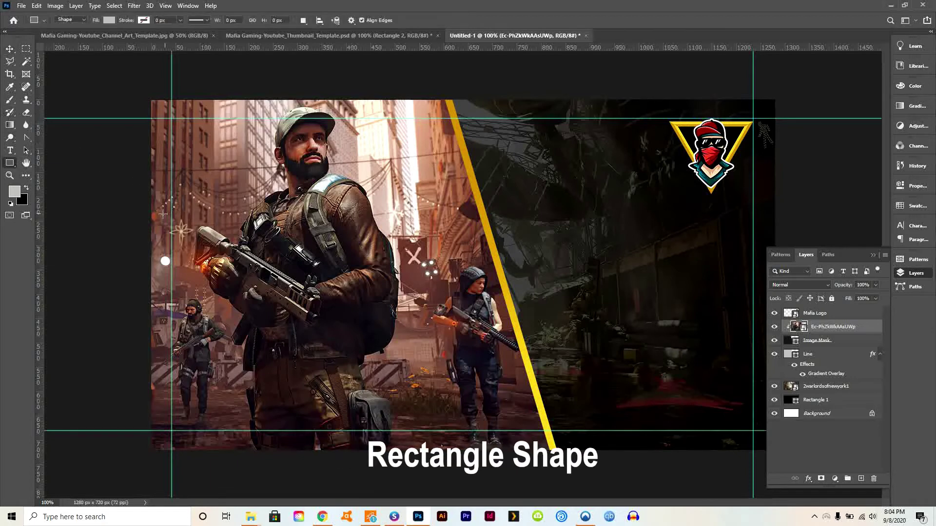
left_click_drag(150, 218, 774, 326)
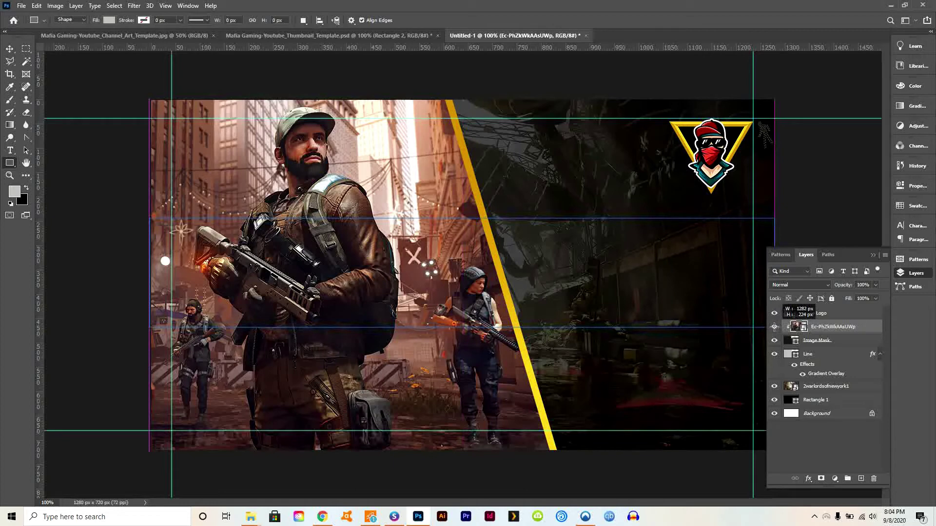
left_click_drag(775, 327, 774, 326)
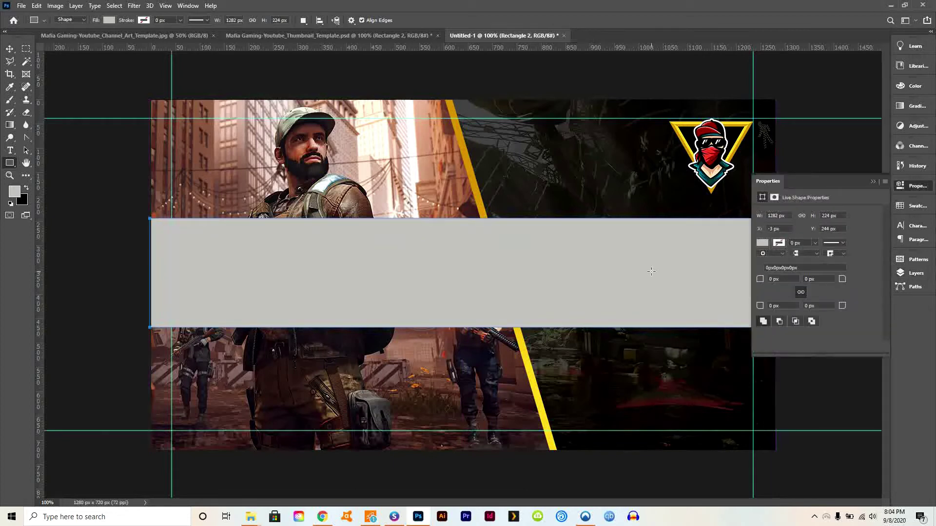
left_click(9, 49)
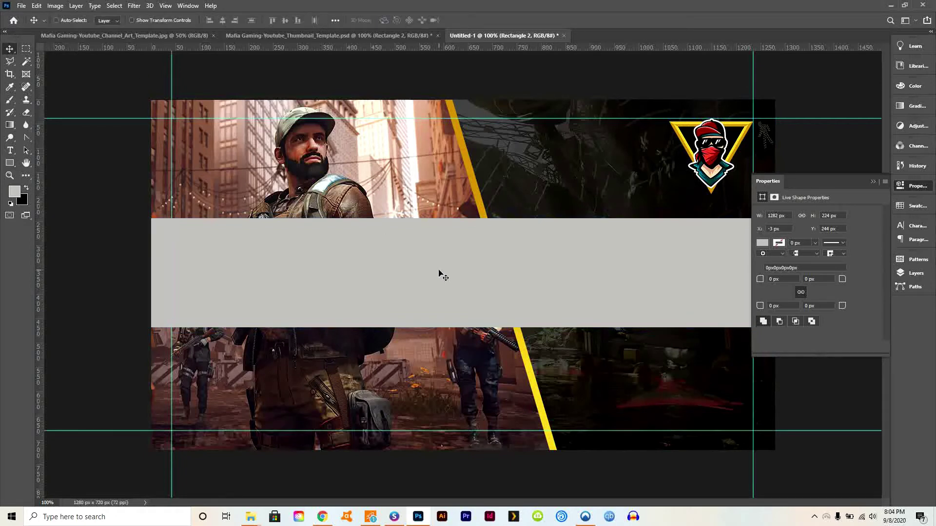
left_click_drag(439, 276, 442, 292)
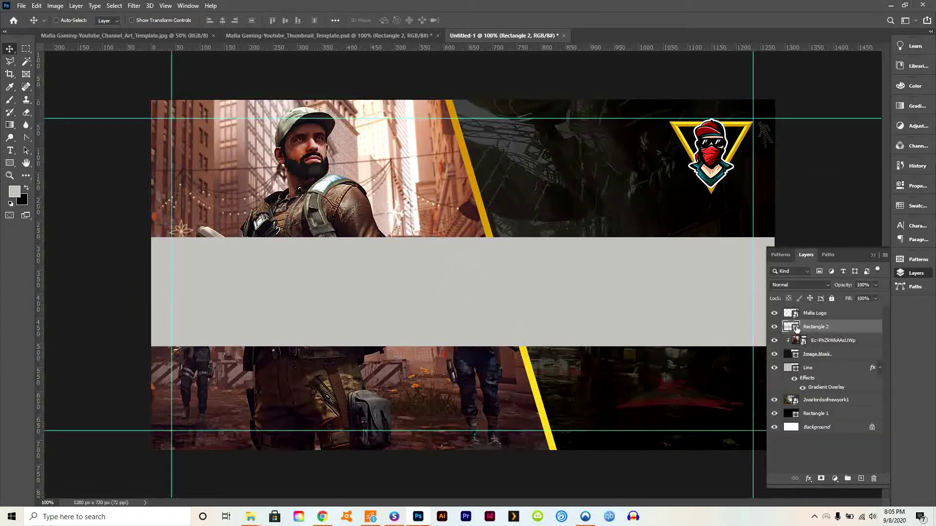
Recolor the Rectangle 2 band to near-black #050505 and lower its opacity to 68%
double_click(797, 328)
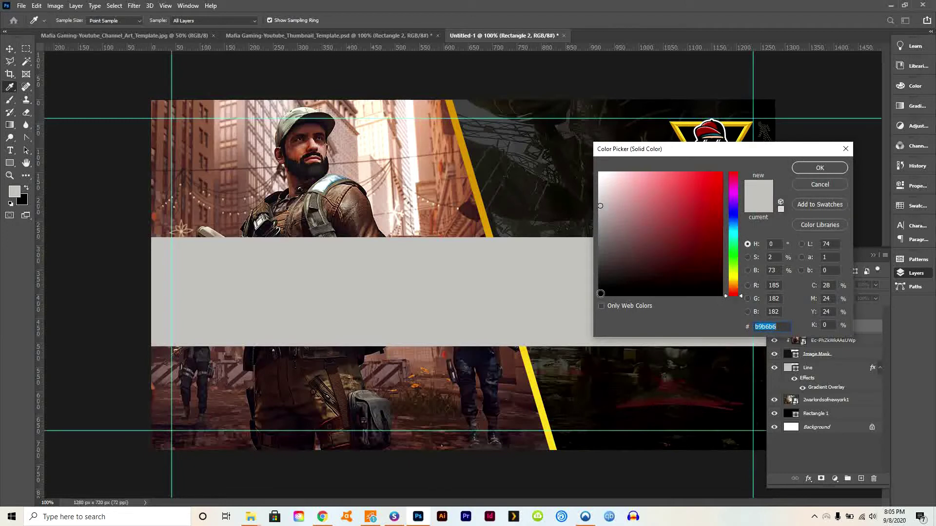
left_click(601, 294)
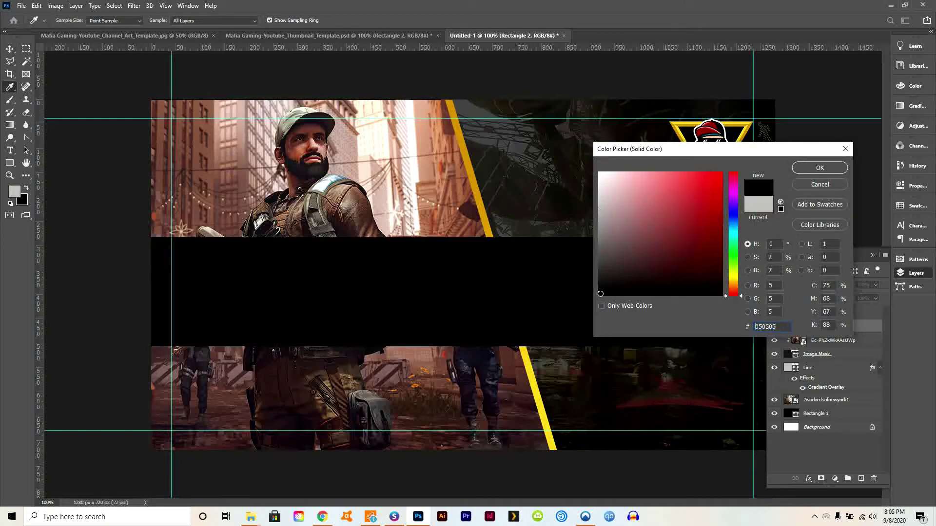
left_click(819, 169)
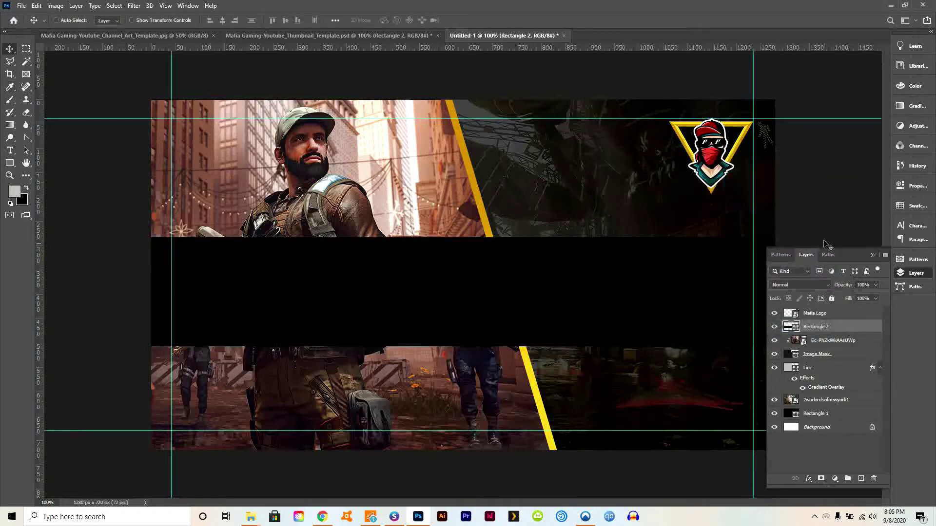
left_click(875, 286)
left_click_drag(875, 297, 868, 297)
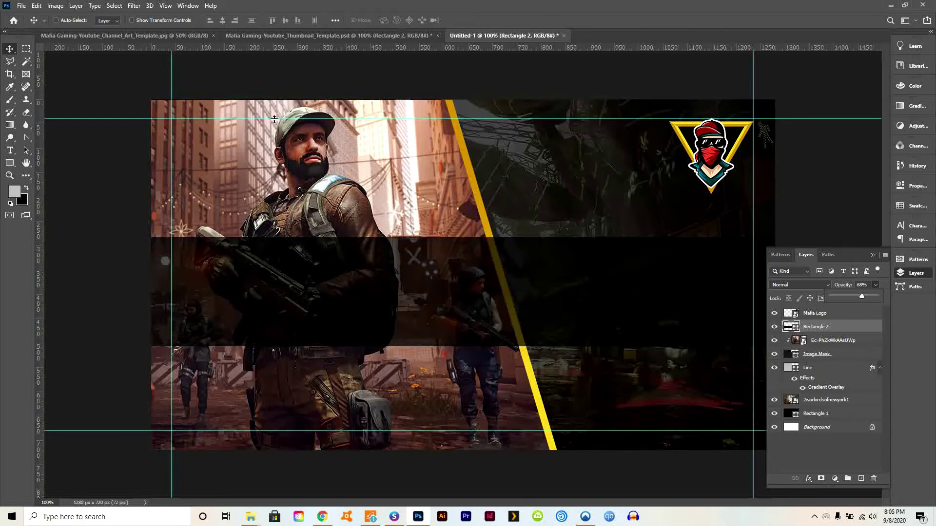
left_click(10, 50)
Add a text layer above the dark band reading "GAMING TIPS&TRICKS"
left_click(10, 151)
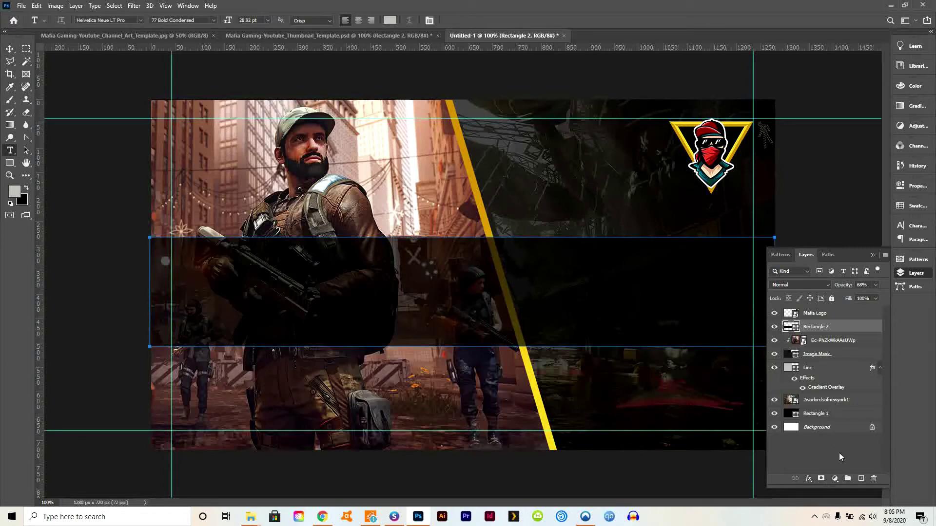
left_click(860, 479)
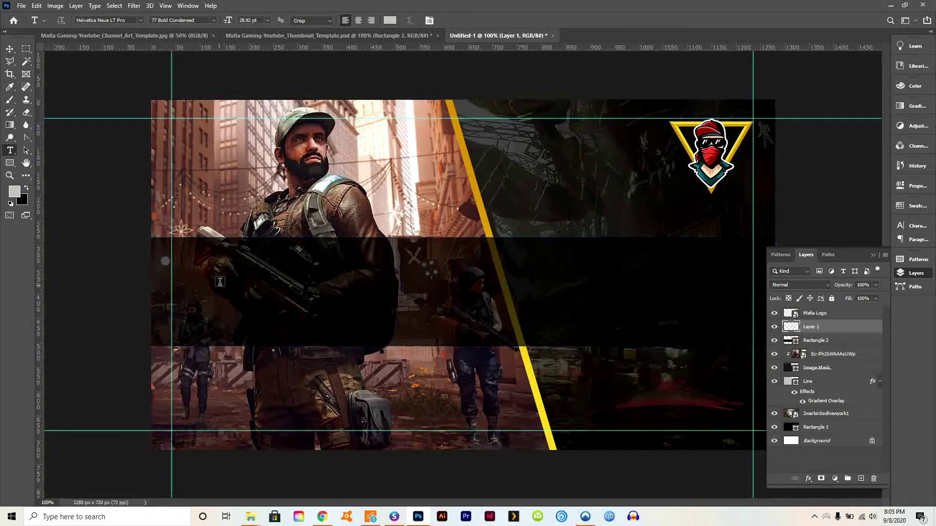
left_click(195, 281)
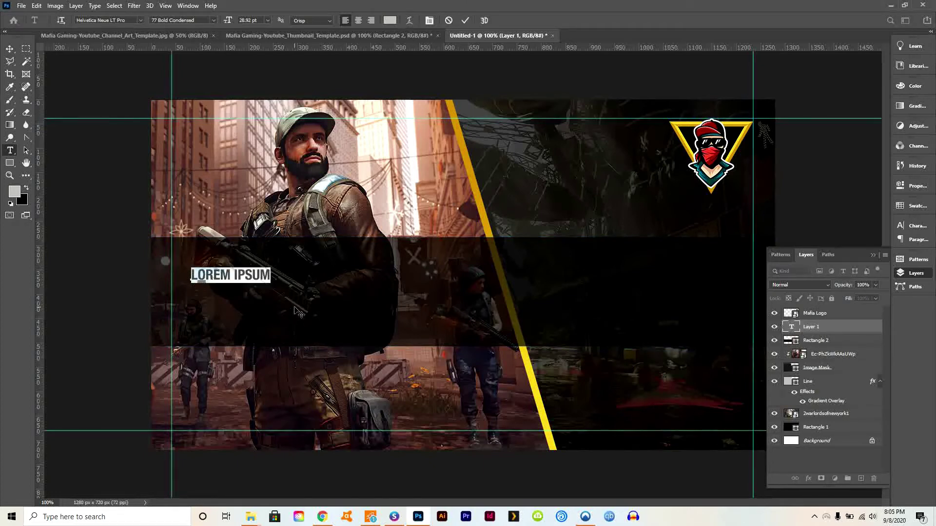
type("GA")
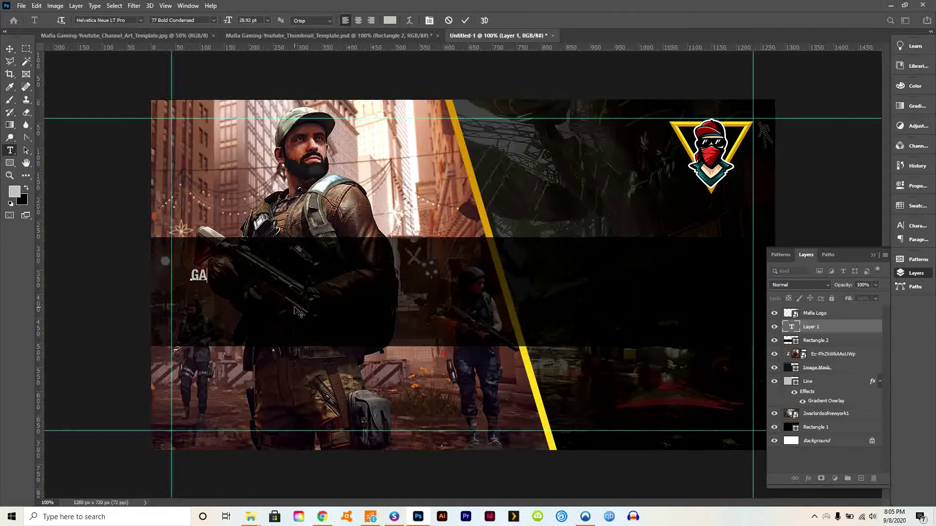
type("MING TIPS")
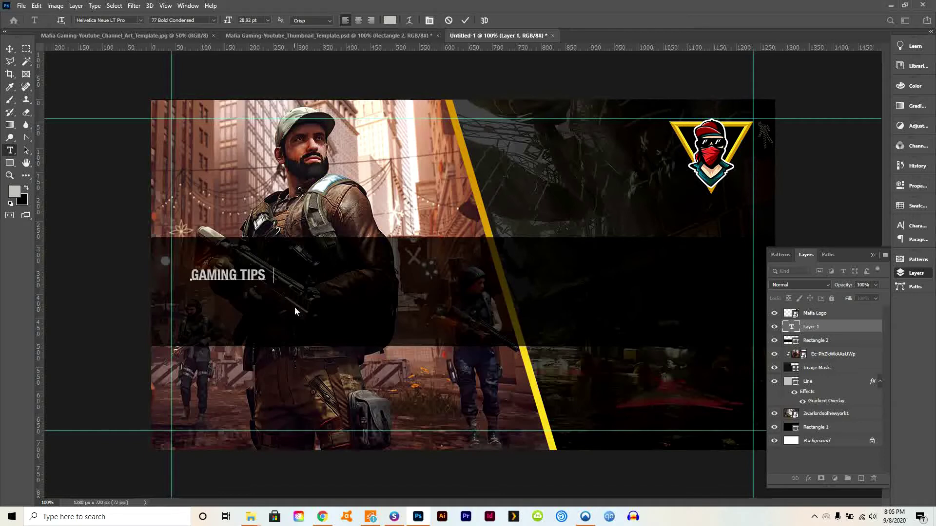
type("&TRICKS")
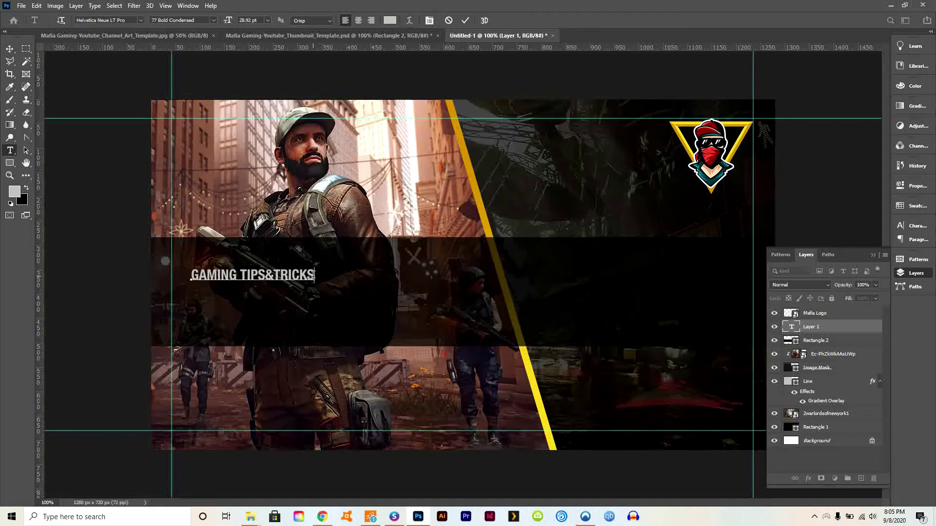
Move the title text so its left edge aligns with the left vertical guide inside the dark band
left_click_drag(314, 276, 191, 273)
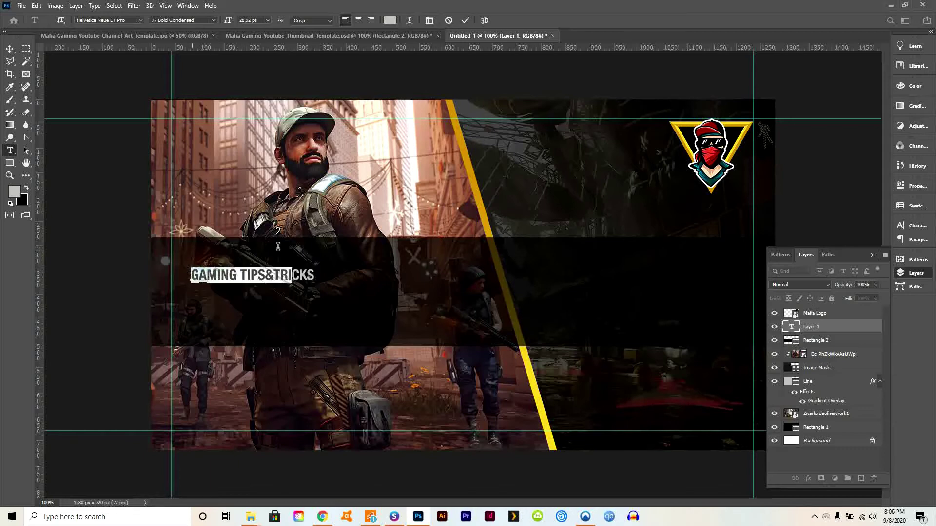
left_click(9, 49)
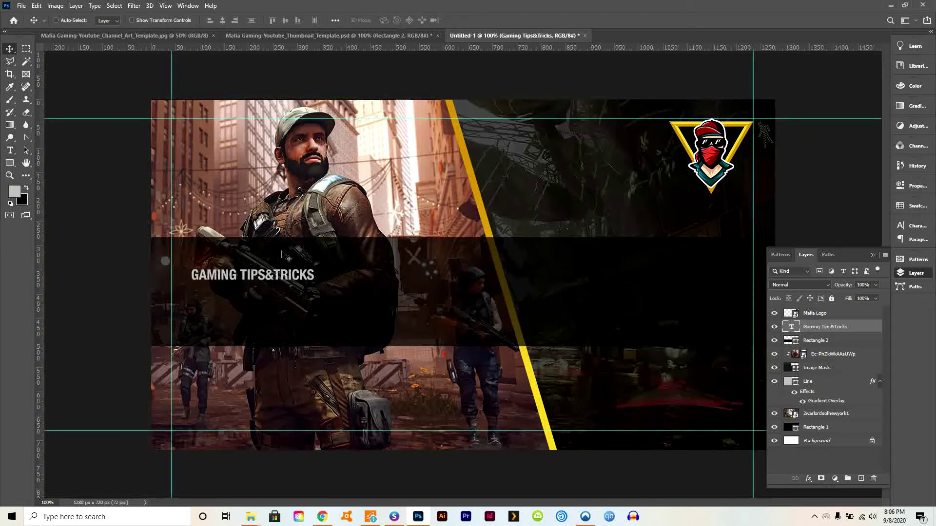
left_click_drag(287, 278, 262, 287)
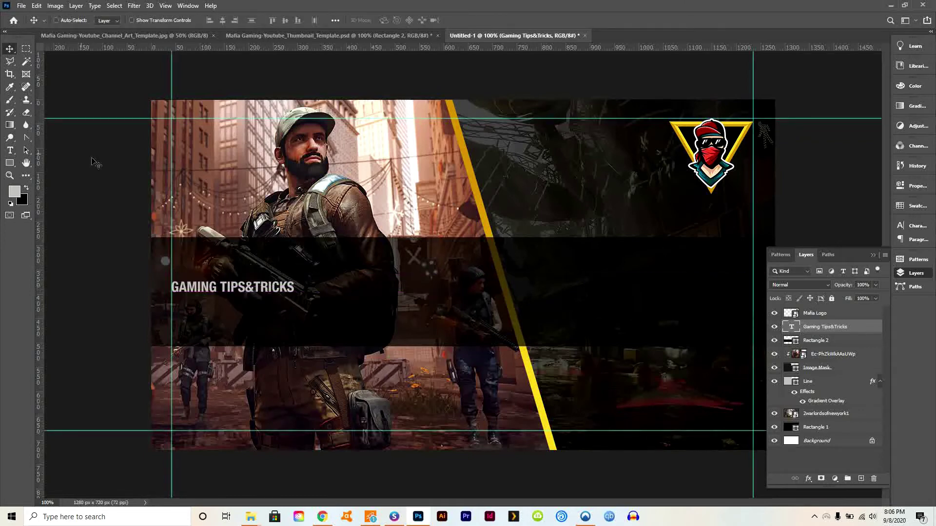
Enlarge the title text to 131 pt and move it down to the vertical middle of the dark band
left_click(11, 152)
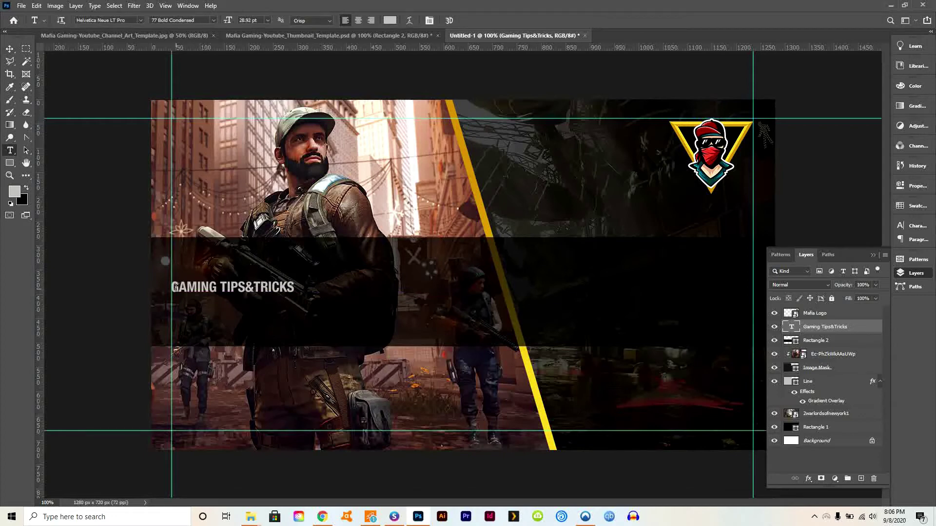
left_click_drag(174, 288, 295, 288)
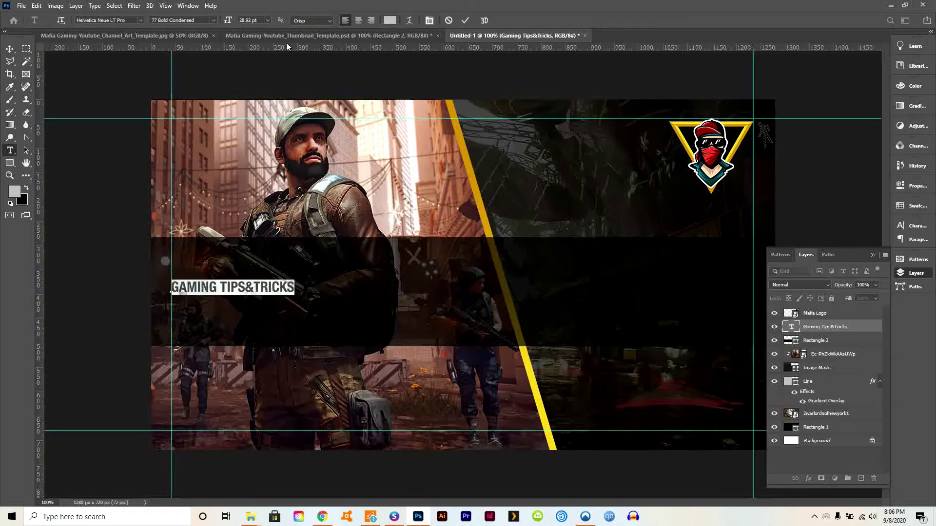
left_click(263, 20)
key("Up")
key("Up")
key("Up")
key("Up")
key("Up")
key("Up")
key("Up")
key("Up")
key("Up")
key("Up")
key("Up")
key("Up")
key("Up")
key("Up")
key("Up")
key("Up")
key("Up")
key("Up")
key("Up")
key("Up")
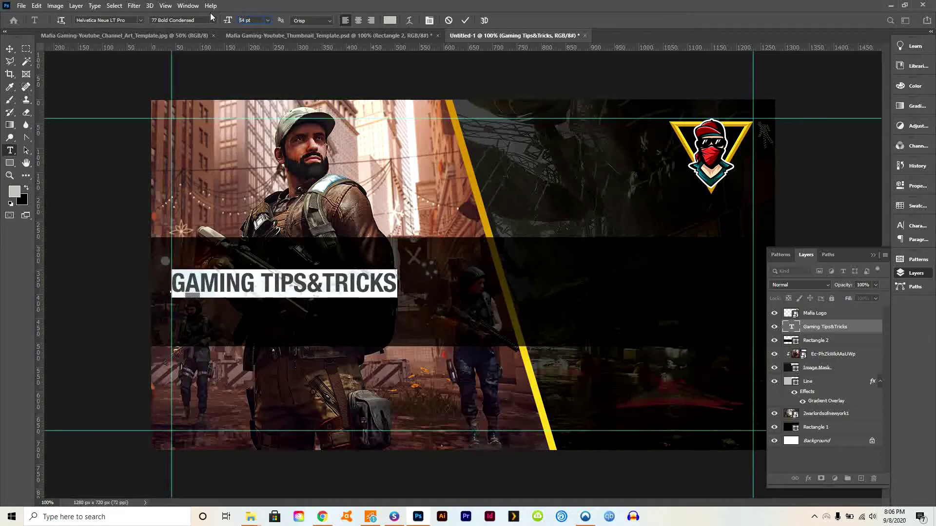
key("Up")
key("Up")
key("Up")
key("Up")
key("Up")
key("Up")
key("Up")
key("Up")
key("Up")
key("Up")
key("Up")
key("Up")
key("Up")
key("Up")
key("Up")
key("Up")
key("Up")
key("Up")
key("Up")
key("Up")
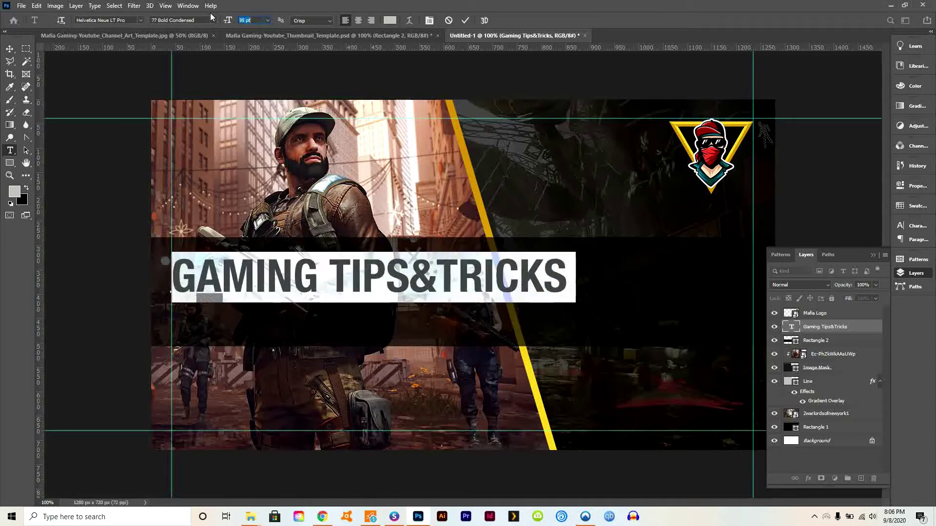
key("Up")
key("Up")
key("Up")
key("Up")
key("Up")
key("Up")
key("Up")
key("Up")
key("Up")
key("Up")
key("Up")
key("Up")
key("Up")
key("Up")
key("Up")
key("Up")
key("Up")
key("Up")
key("Up")
key("Up")
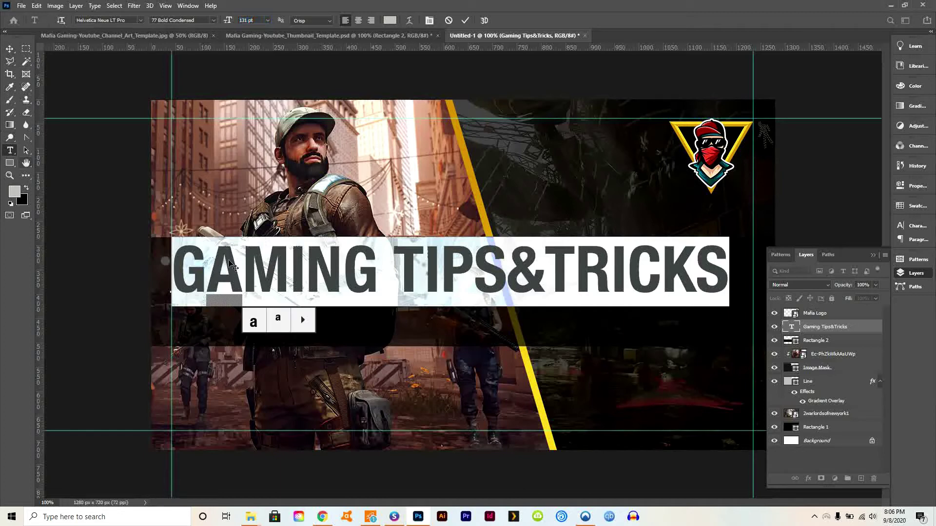
left_click(9, 49)
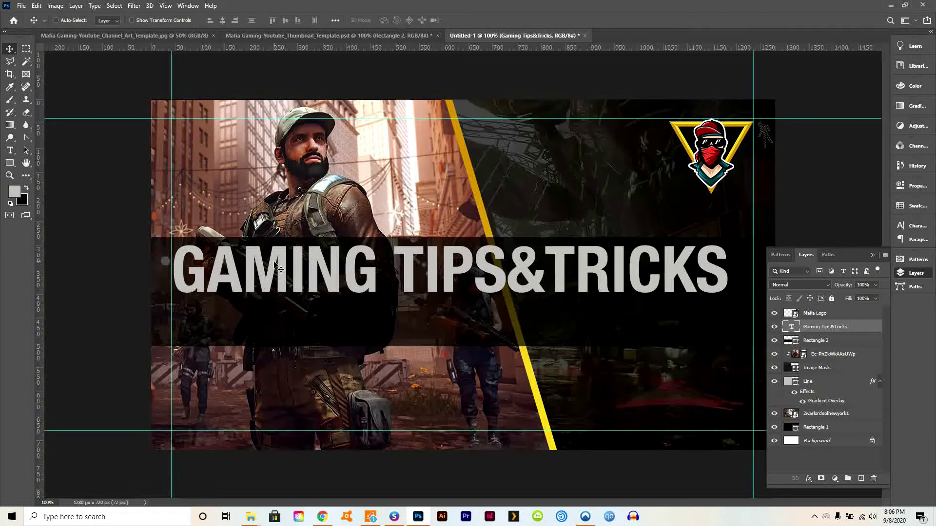
left_click_drag(274, 262, 268, 287)
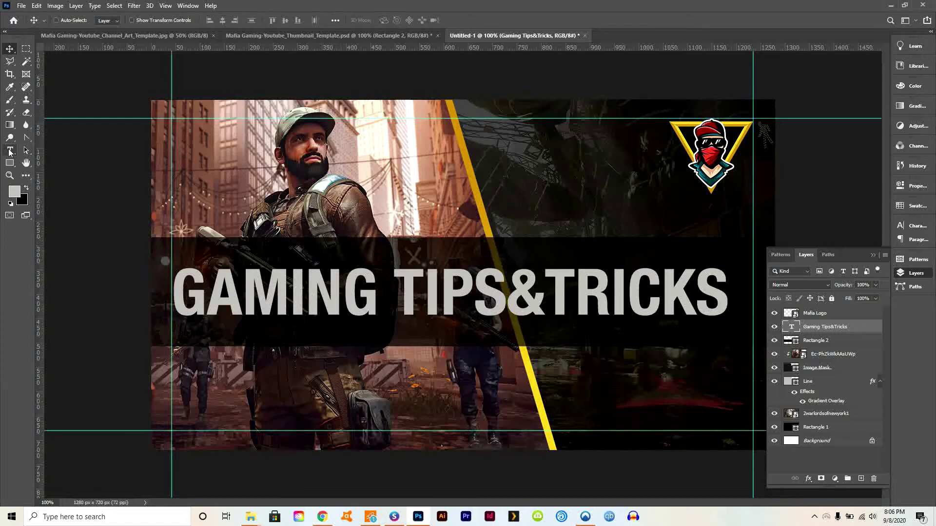
Insert a space on each side of the ampersand so the title reads "GAMING TIPS & TRICKS"
left_click(10, 150)
left_click(509, 292)
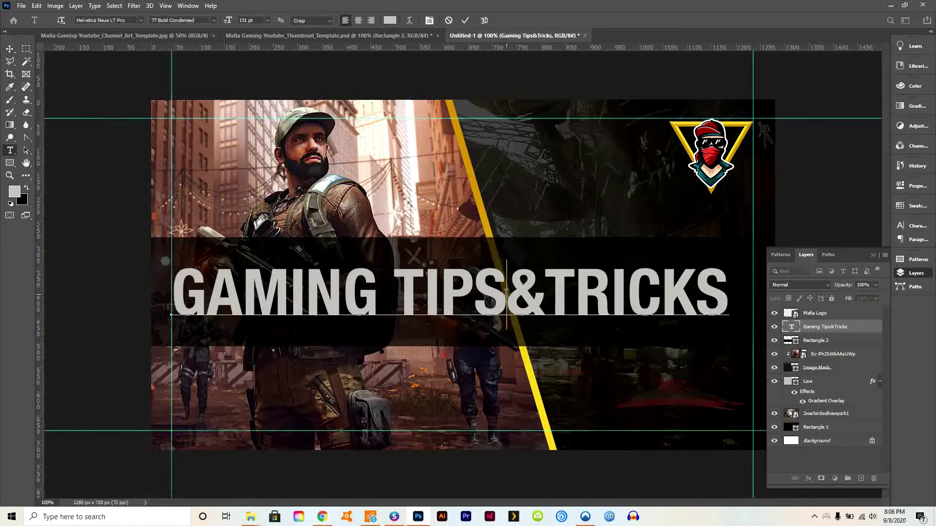
left_click(566, 286)
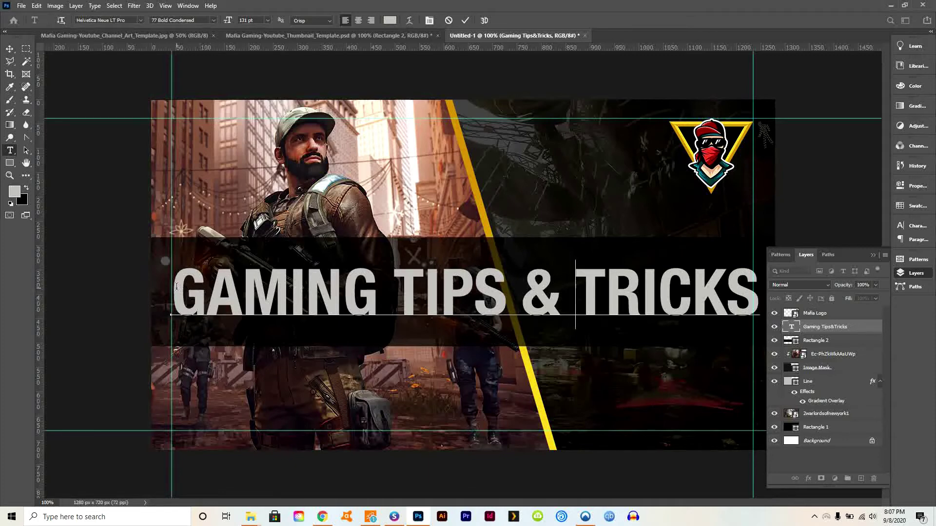
Change the font of the whole title text to One Slice Regular
left_click_drag(174, 288, 778, 297)
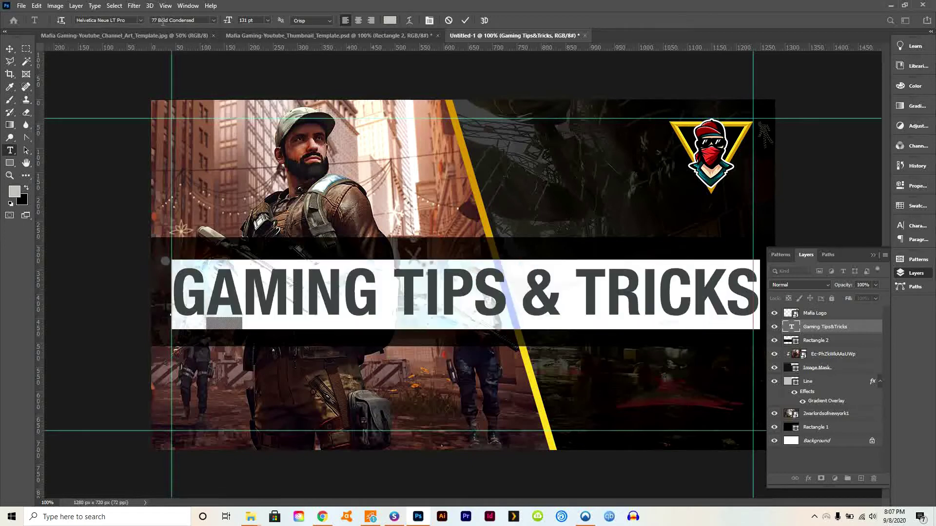
left_click(124, 21)
type("one")
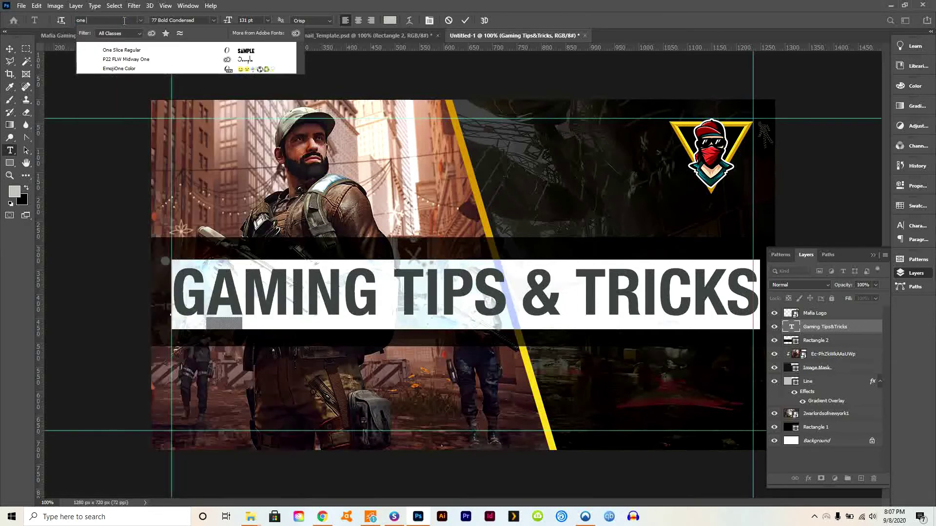
left_click(122, 50)
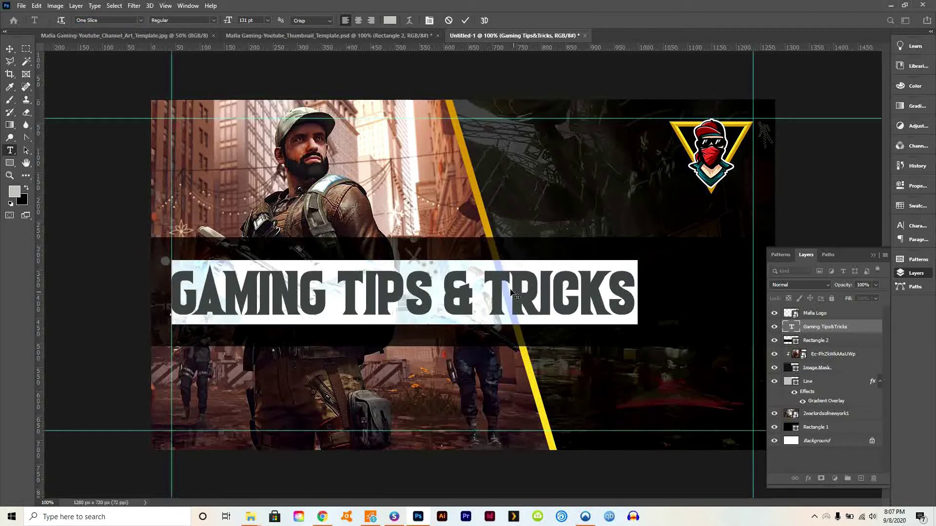
Enlarge the title text to 165 pt so it spans the width between the two vertical guides
left_click(246, 20)
key("Up")
key("Up")
key("Up")
key("Up")
key("Up")
key("Up")
key("Up")
key("Up")
key("Up")
key("Up")
key("Up")
key("Up")
key("Up")
key("Up")
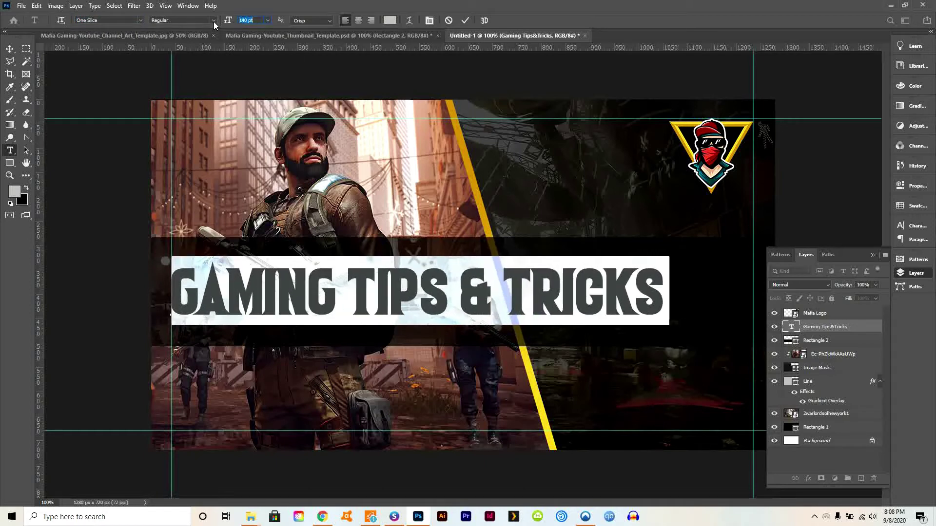
key("Up")
key("Up")
key("Up")
key("Up")
key("Up")
key("Up")
key("Up")
key("Up")
key("Up")
key("Up")
key("Up")
key("Up")
key("Up")
key("Up")
key("Up")
key("Up")
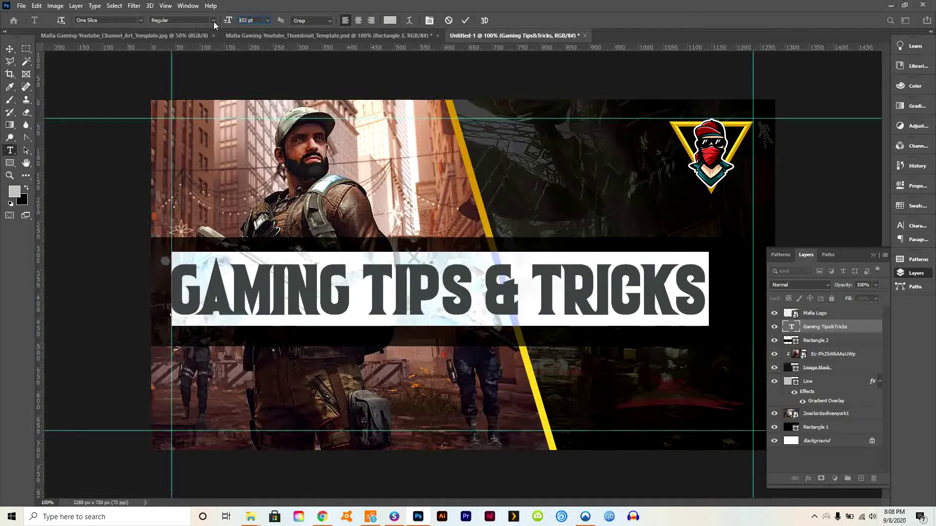
key("Up")
key("Up")
key("Up")
key("Up")
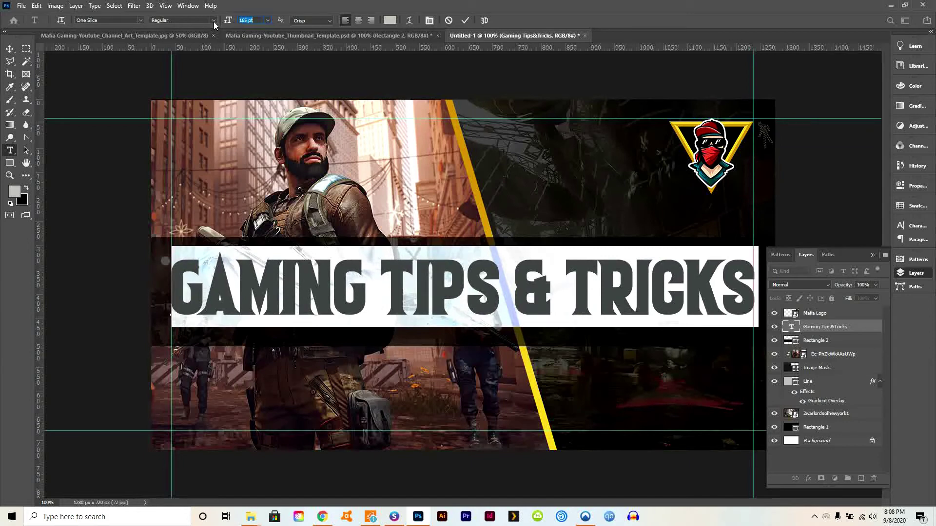
left_click(10, 48)
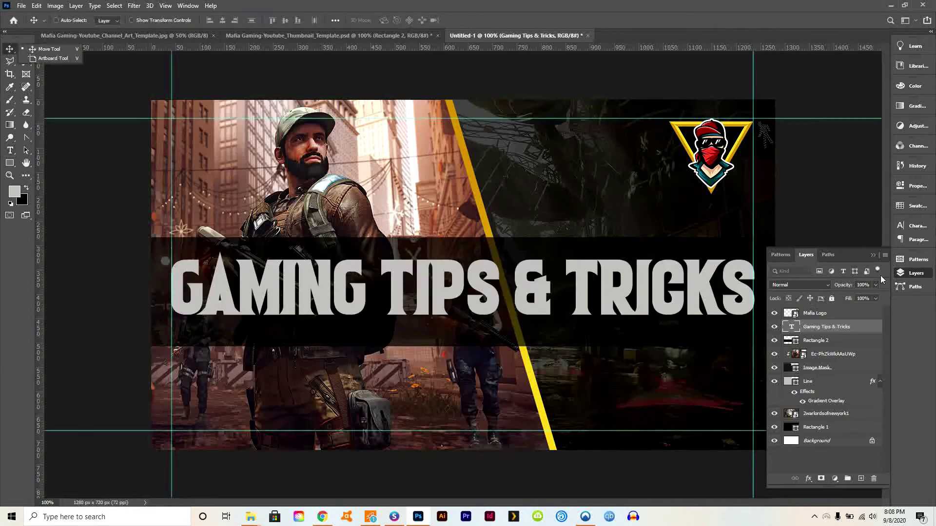
Add a Gradient Overlay layer style to the Gaming Tips & Tricks text layer
right_click(825, 331)
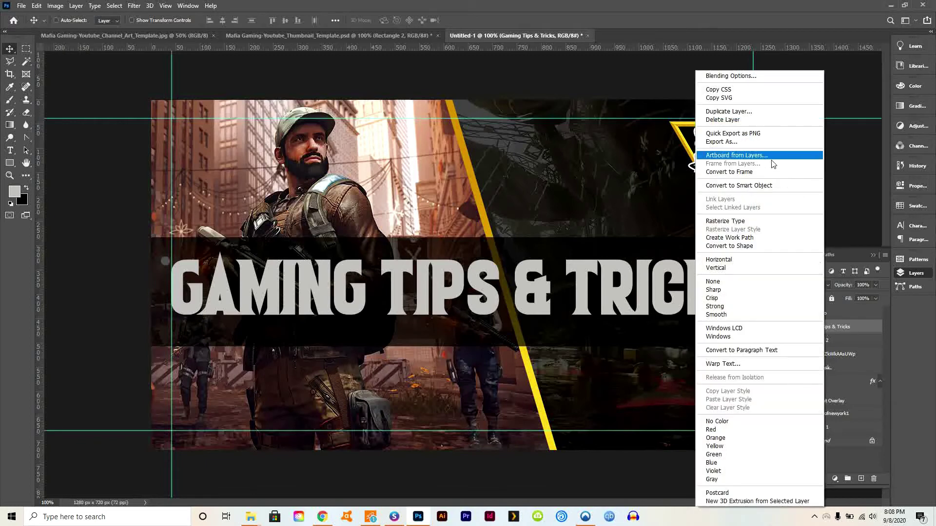
left_click(849, 332)
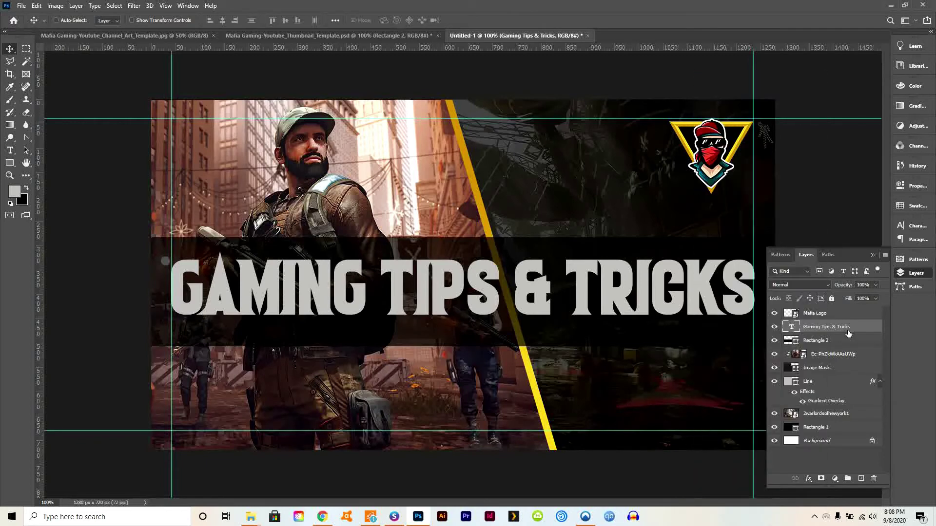
right_click(844, 330)
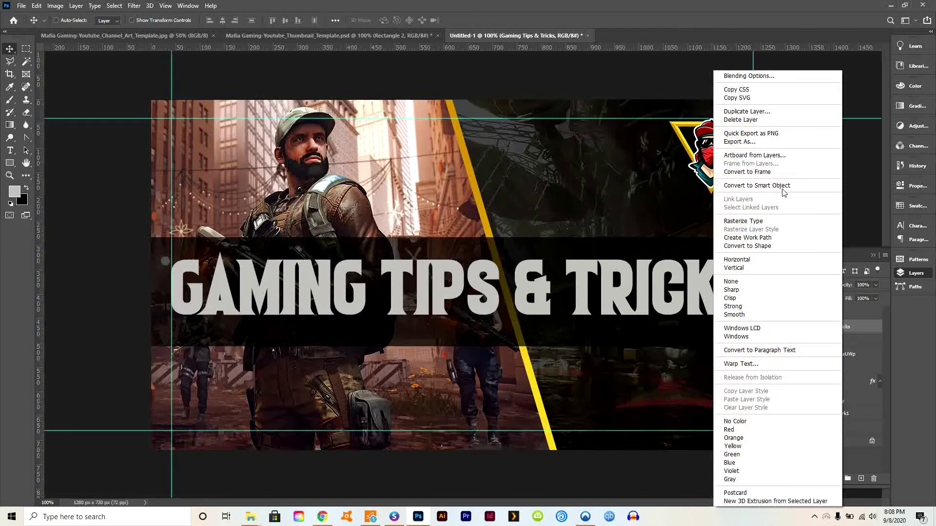
left_click(774, 76)
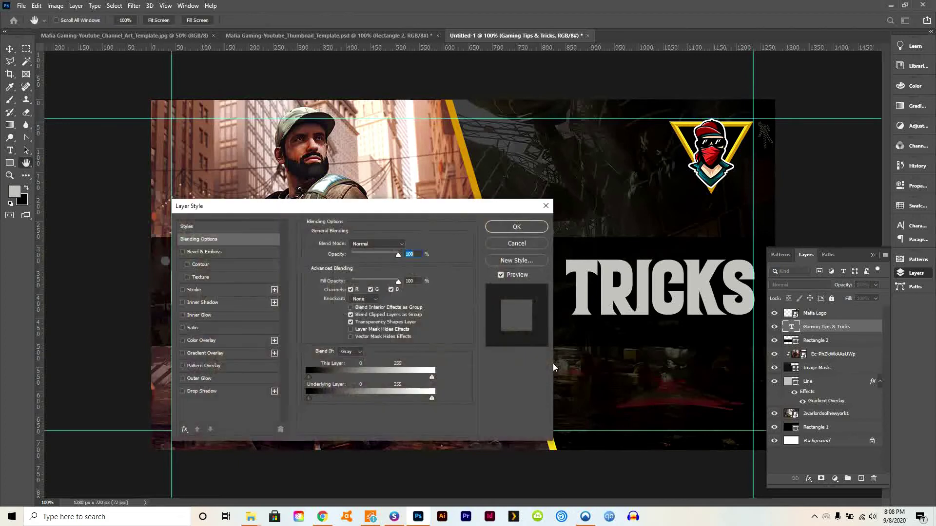
left_click_drag(423, 214, 776, 147)
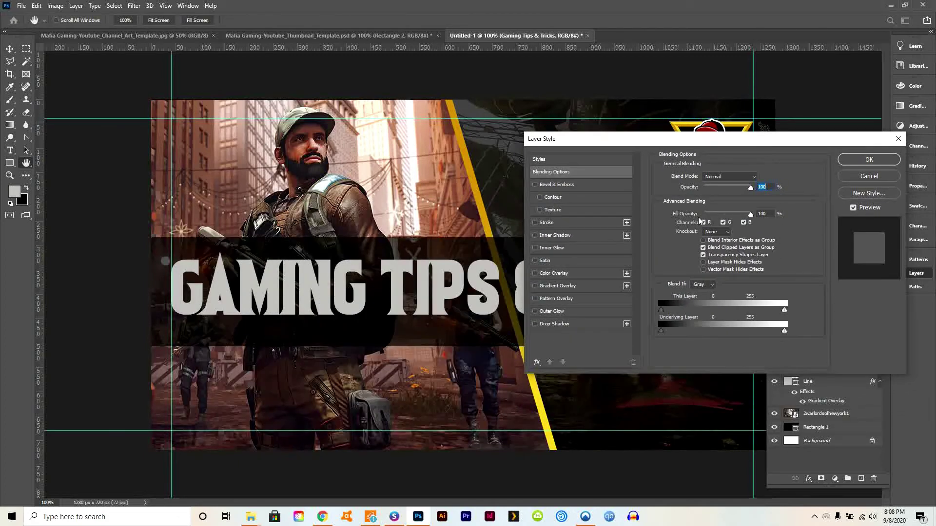
left_click(535, 287)
left_click(563, 286)
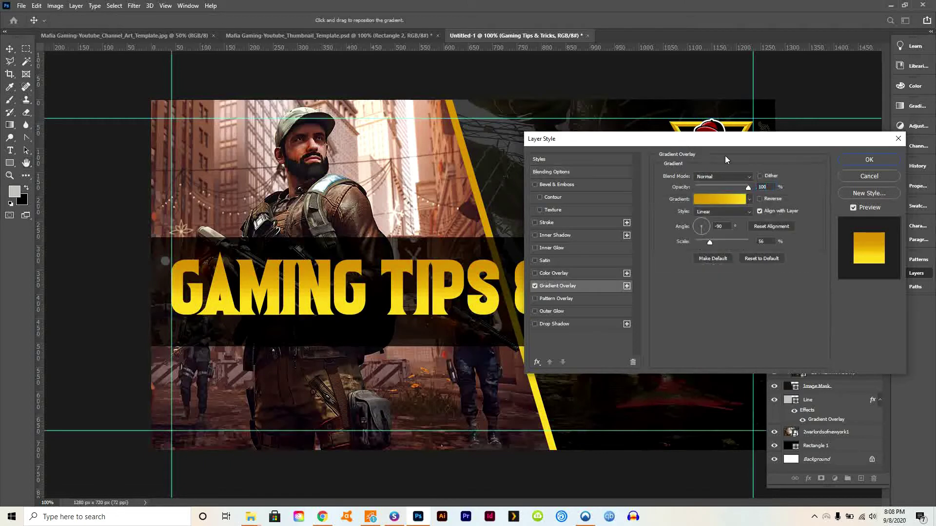
Recolor the orange starting stop of the title's overlay gradient to medium grey #807e7a
left_click_drag(735, 144, 718, 182)
left_click(704, 238)
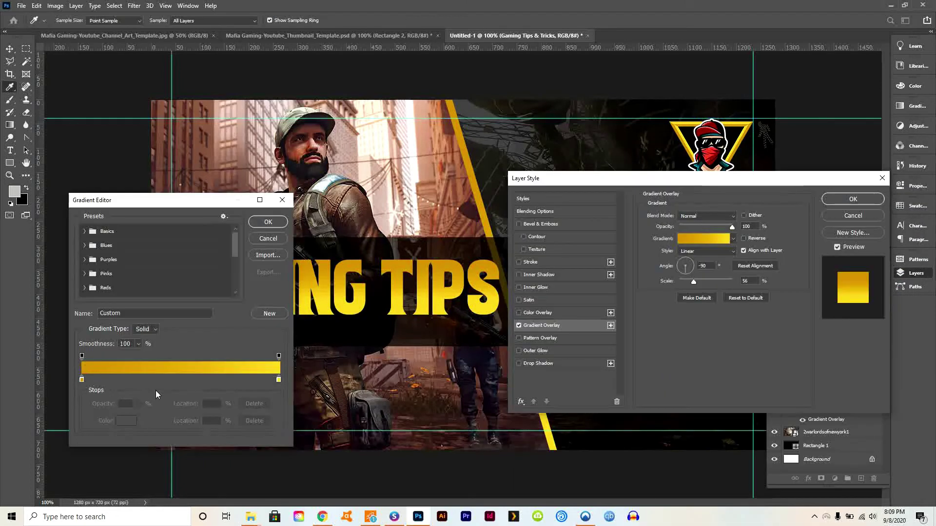
left_click(82, 381)
left_click(126, 421)
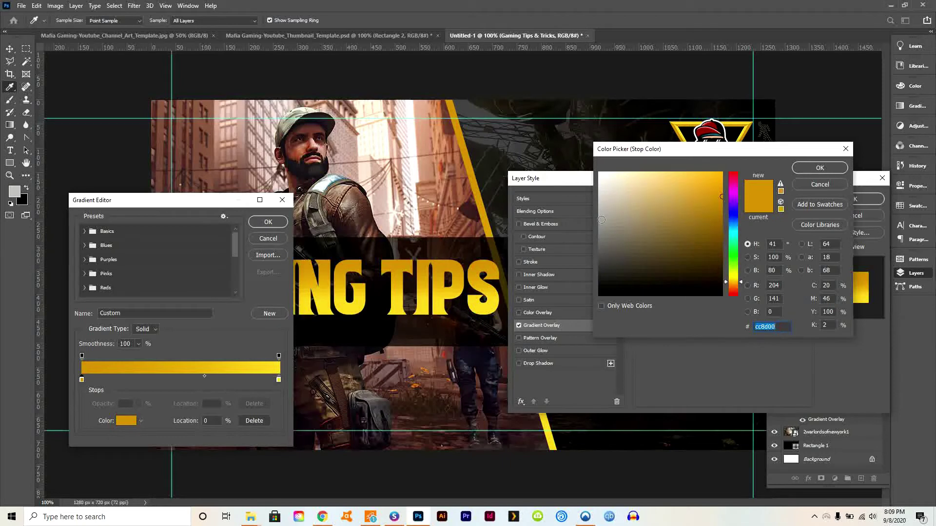
left_click(605, 233)
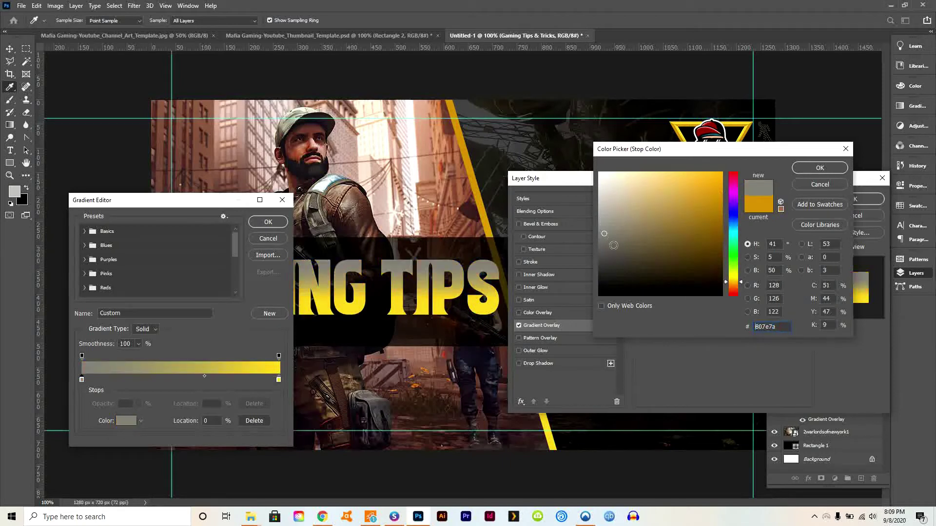
left_click(820, 168)
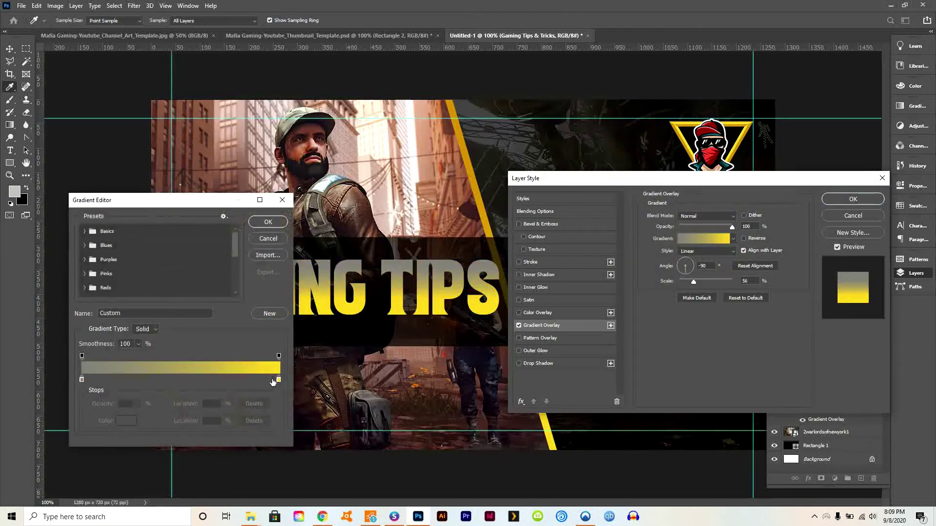
Move the gradient's yellow end stop to 99%, recolor it to a light warm grey, and accept the gradient
left_click_drag(279, 380, 276, 380)
left_click(126, 421)
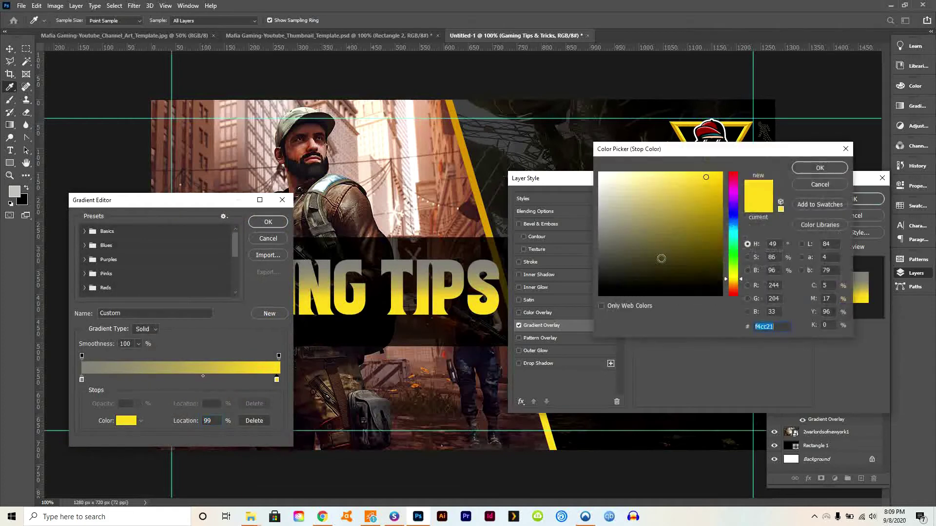
left_click(602, 198)
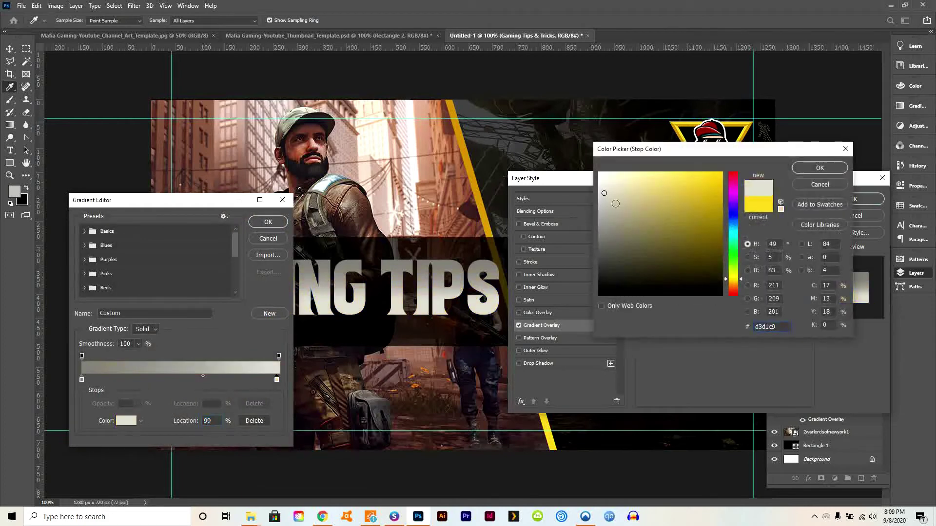
key("Return")
key("Return")
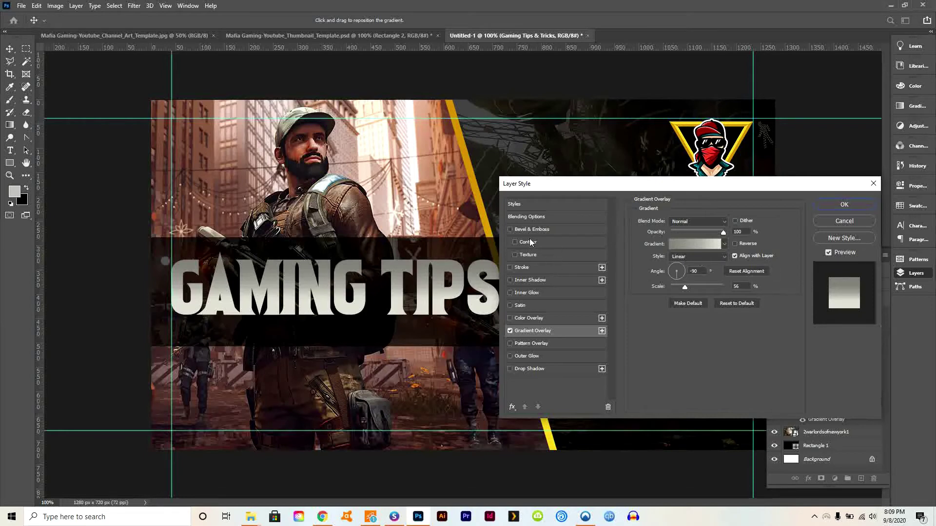
Add an Inner Bevel to the title with depth 1000%, size 1 px and soften 0 px, and apply the layer style
left_click(509, 229)
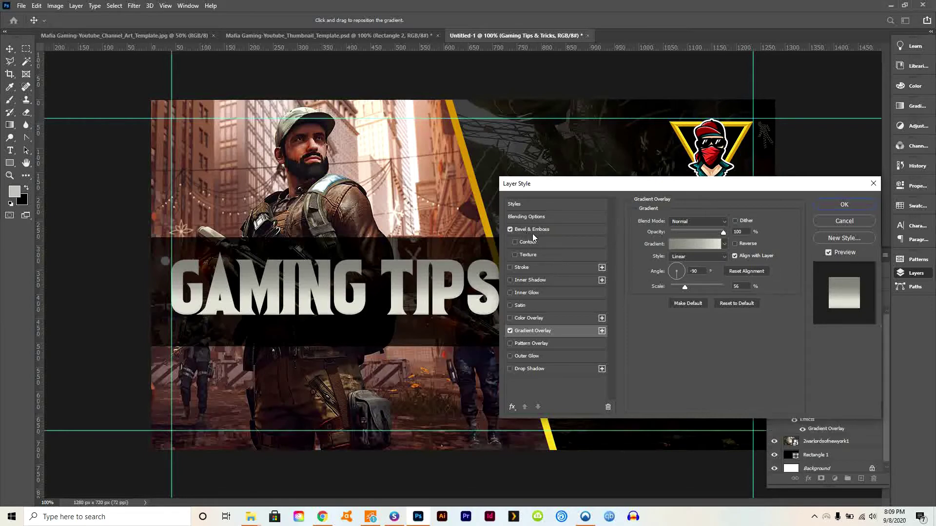
left_click(533, 234)
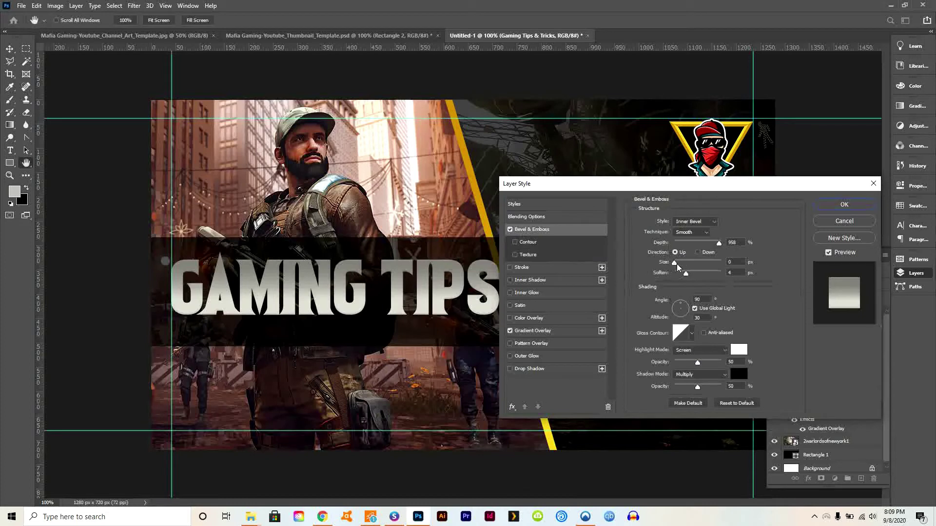
left_click_drag(676, 263, 675, 264)
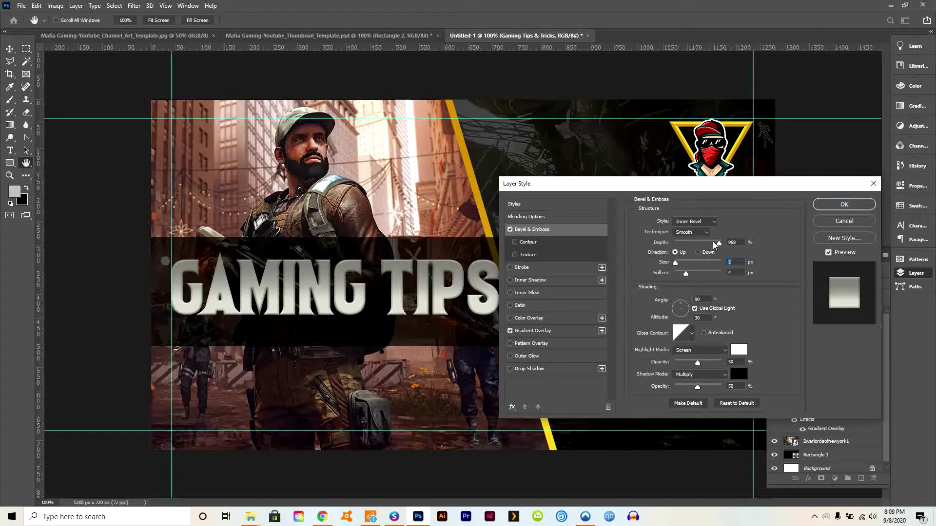
left_click_drag(695, 243, 719, 243)
mouse_move(685, 277)
left_mouse_down()
mouse_move(653, 278)
mouse_move(675, 264)
left_mouse_up()
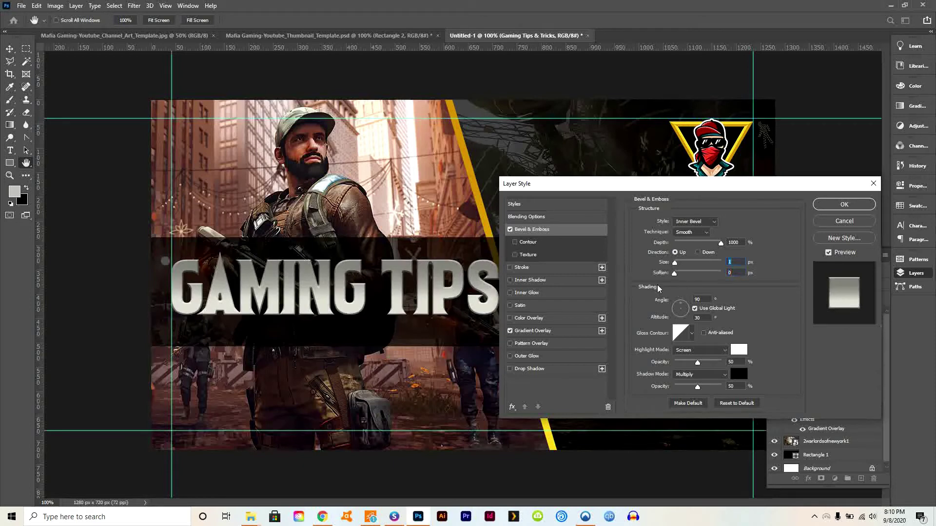
key("Return")
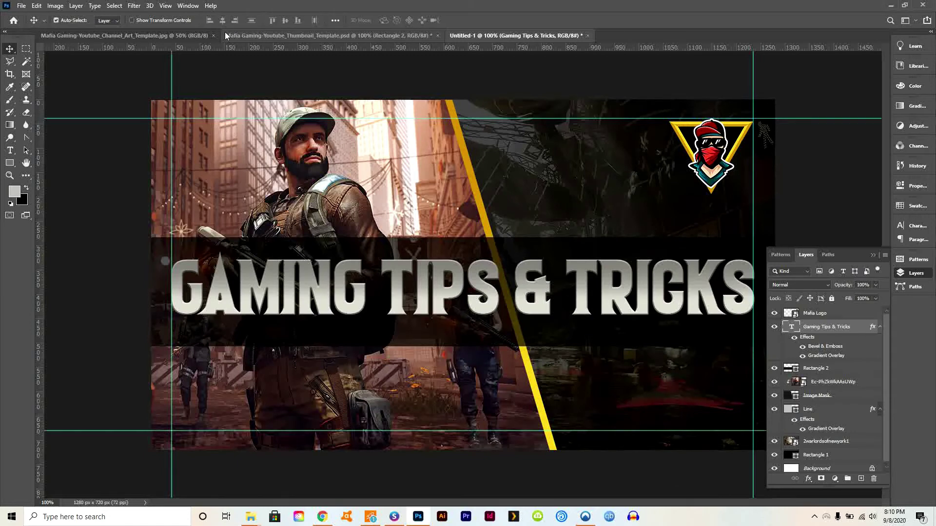
Examine how the whole thumbnail and its title read at several smaller and larger view sizes
key("ctrl+minus")
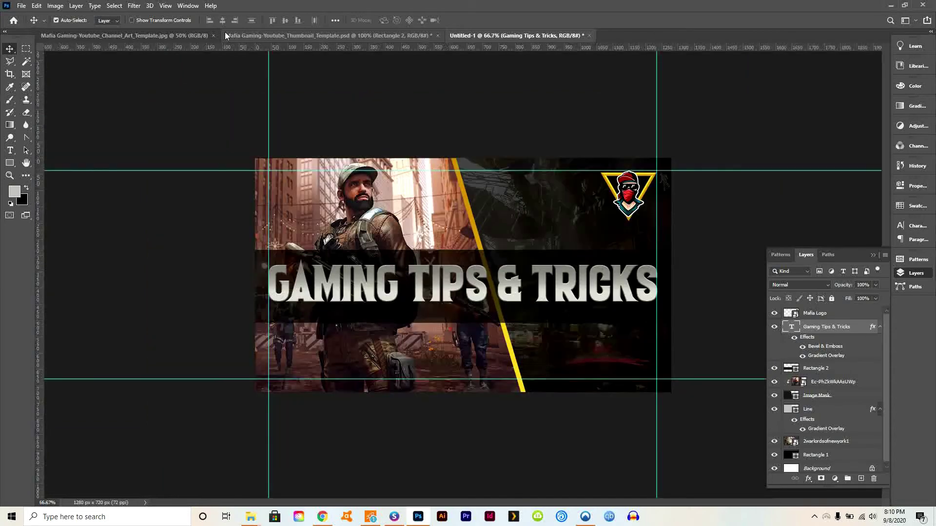
key("ctrl+minus")
key("ctrl+plus")
key("ctrl+plus")
key("ctrl+plus")
key("ctrl+minus")
key("ctrl+minus")
key("ctrl+minus")
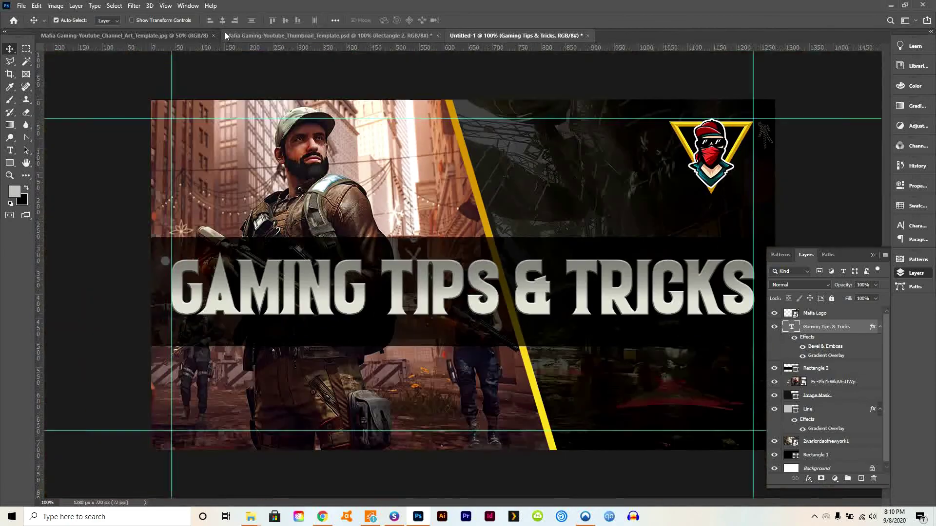
key("ctrl+minus")
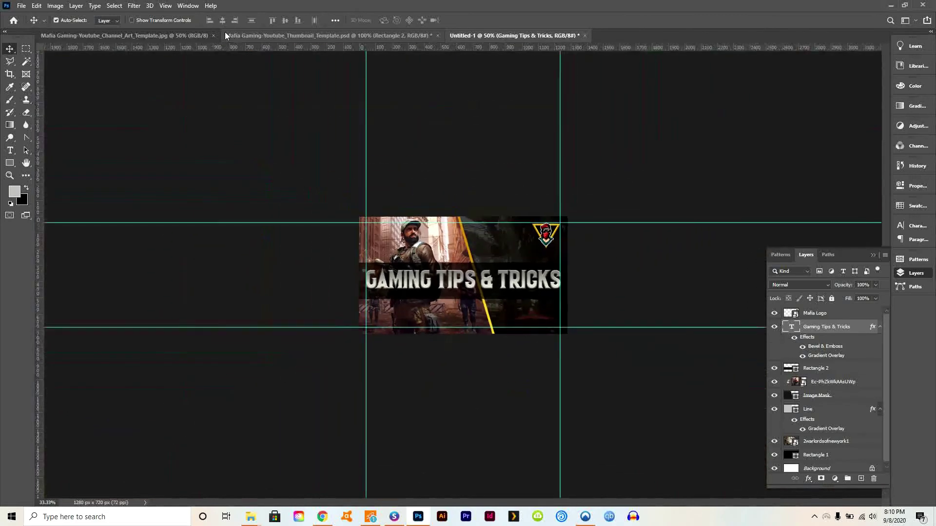
key("ctrl+minus")
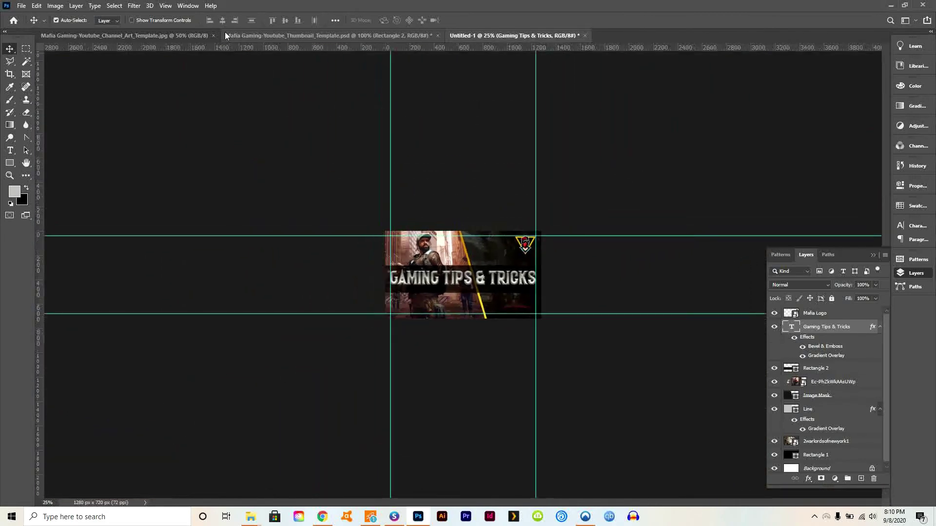
key("ctrl+plus")
key("ctrl+plus")
key("ctrl+plus")
key("ctrl+plus")
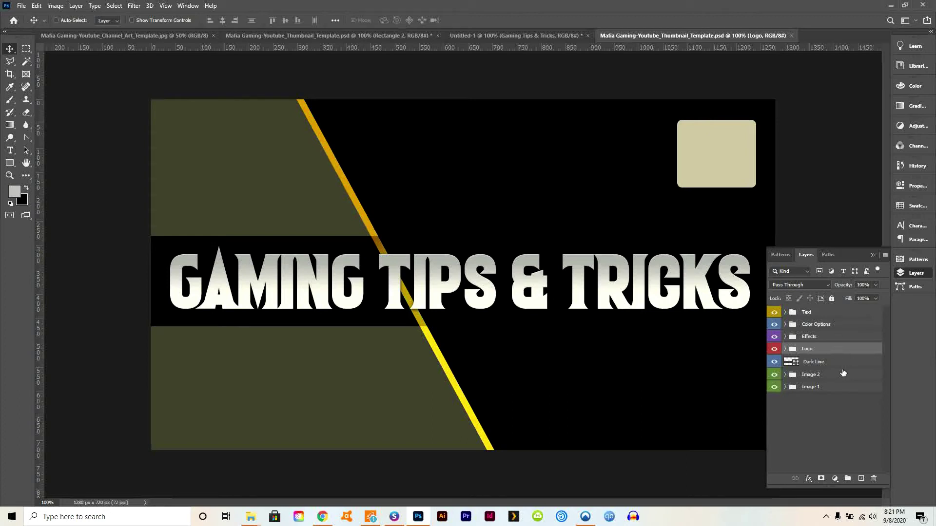
Embed the 2warlordsofnewyork1 image at the Place Image Here layer of the Image 1 group and set its opacity to 29%
left_click(786, 389)
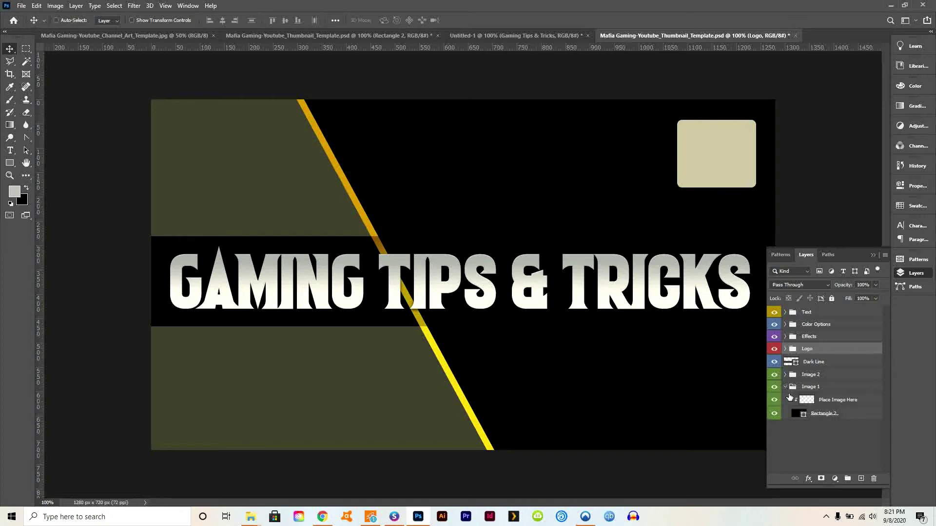
left_click(824, 414)
left_click(808, 401)
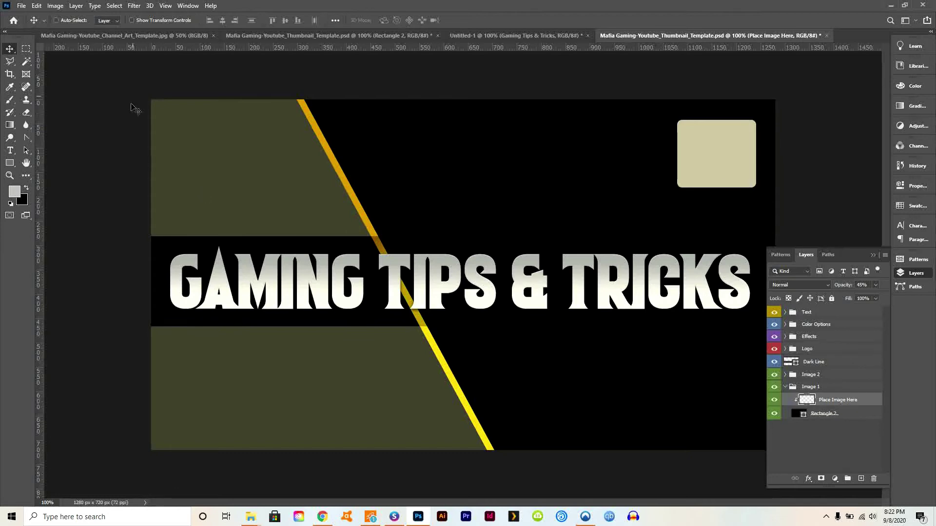
left_click(20, 7)
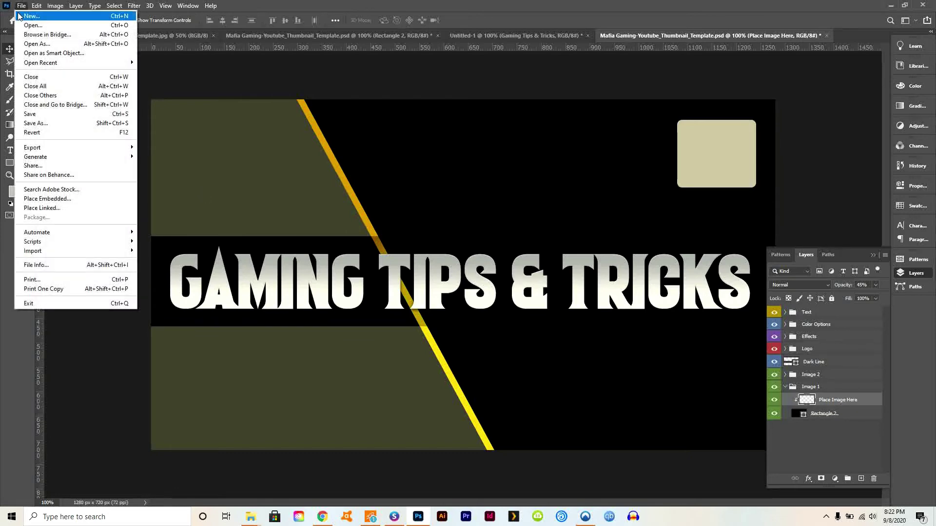
left_click(78, 199)
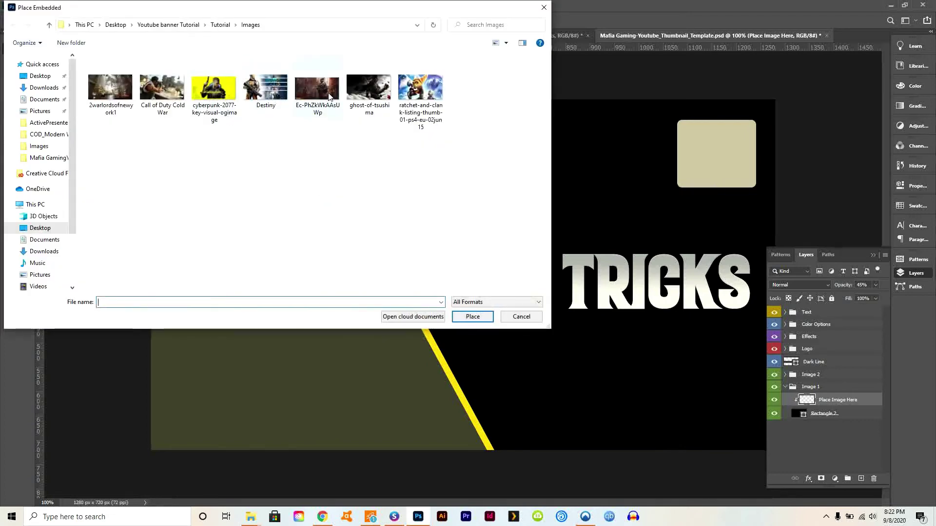
left_click(104, 87)
left_click(474, 317)
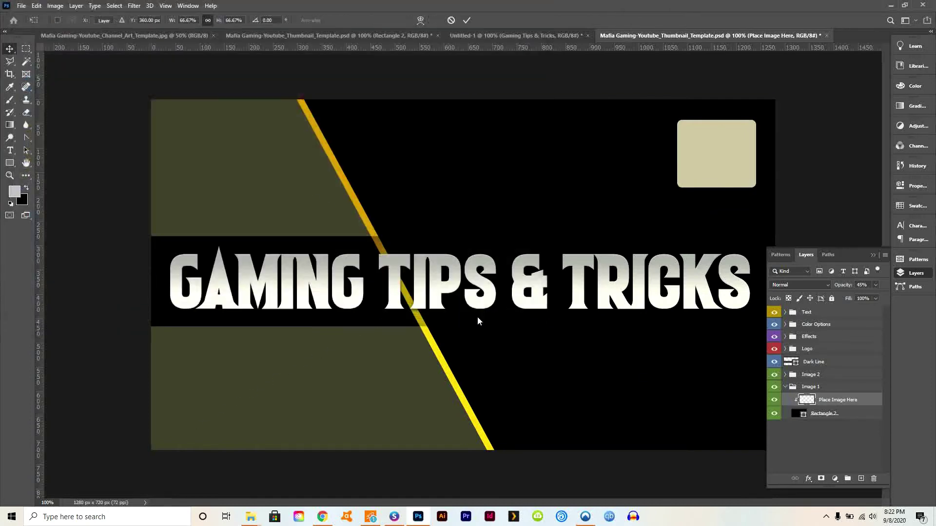
left_click(9, 49)
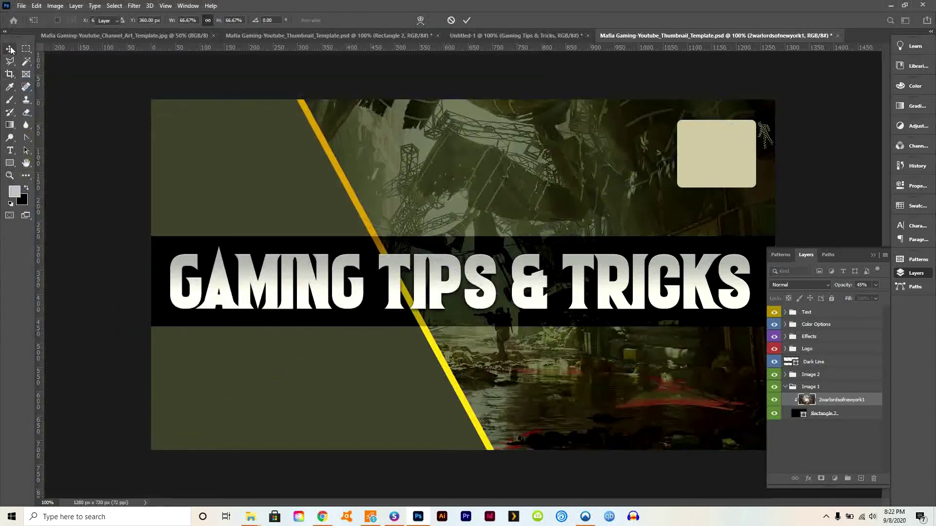
left_click(869, 284)
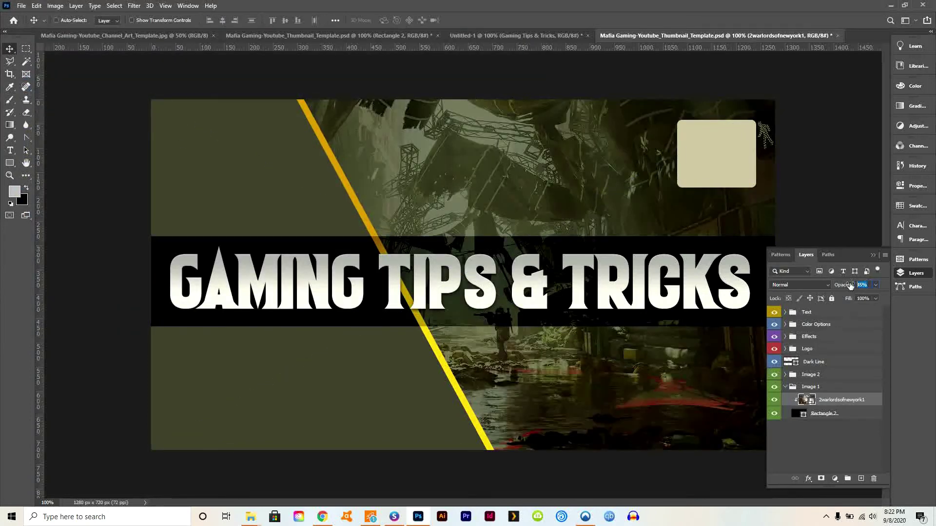
type("29")
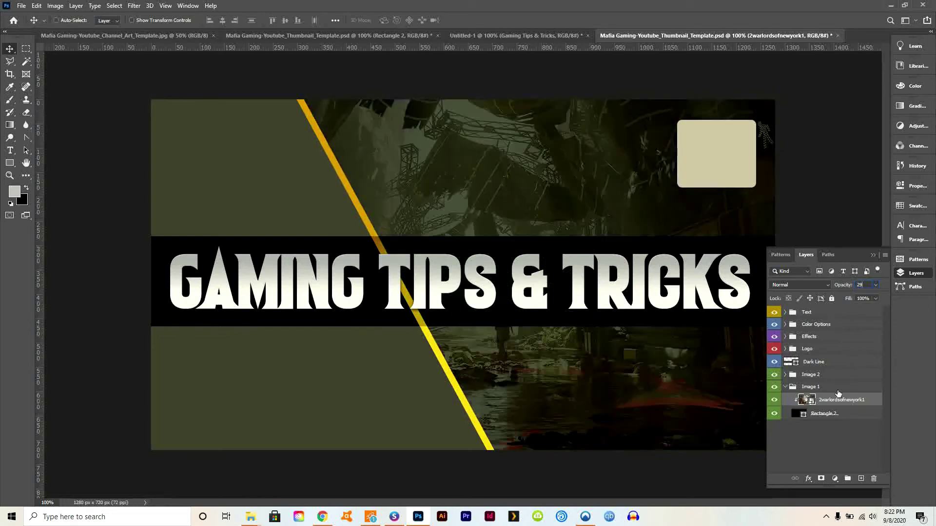
Embed the cyberpunk-2077-key-visual-ogimage picture at the Place Image Here layer of the Image 2 group
left_click(785, 375)
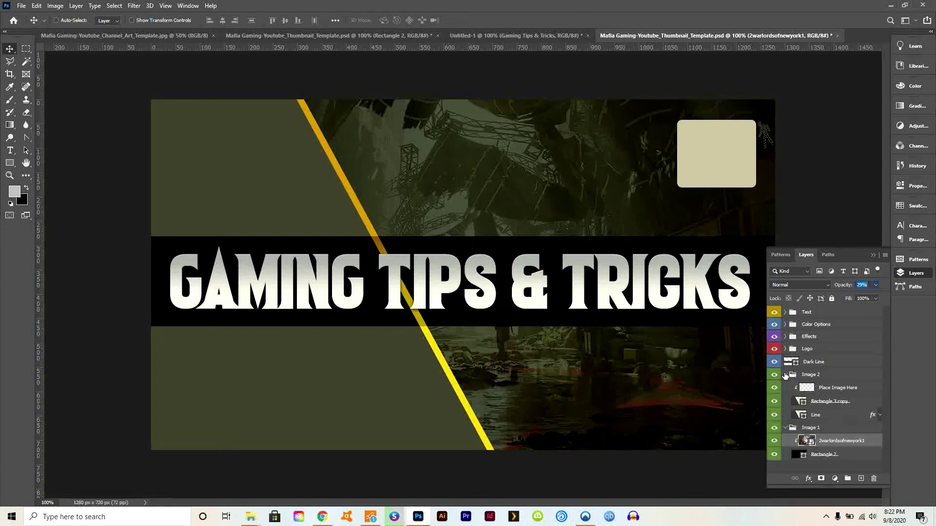
left_click(808, 389)
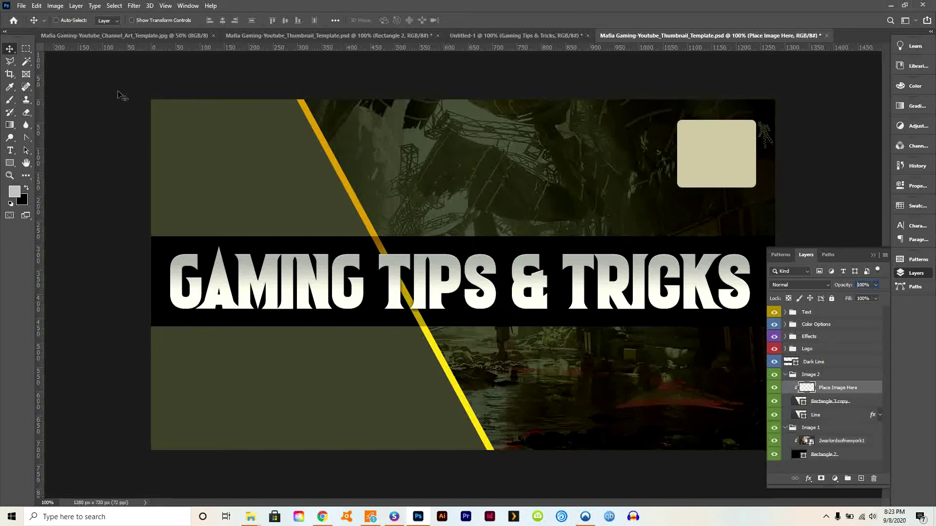
left_click(20, 5)
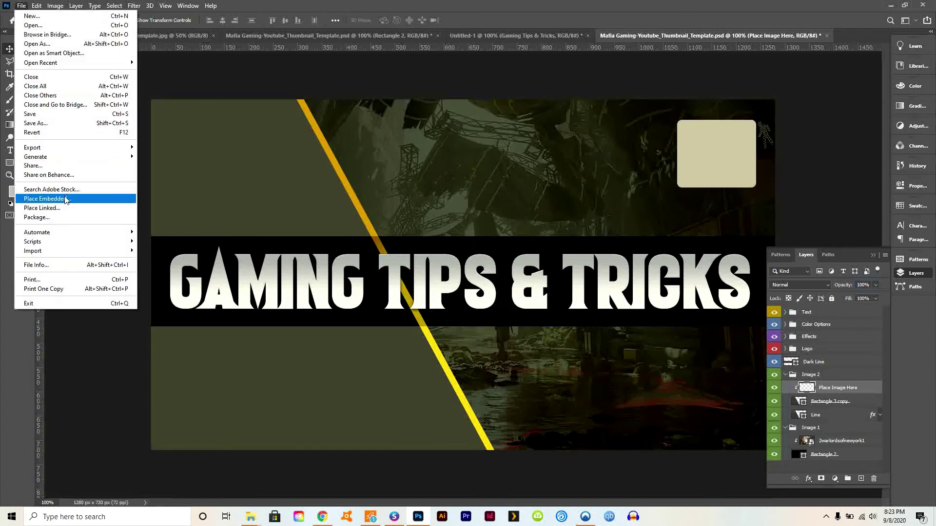
left_click(67, 200)
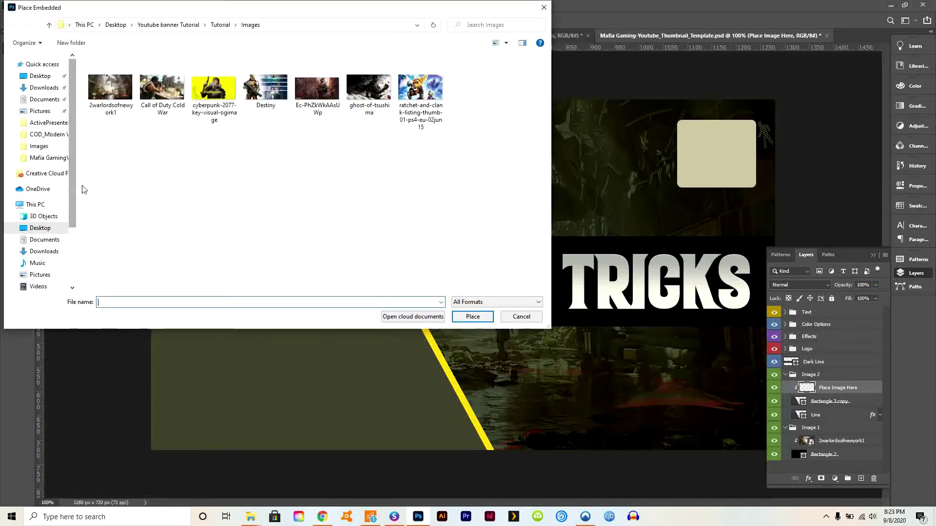
left_click(232, 119)
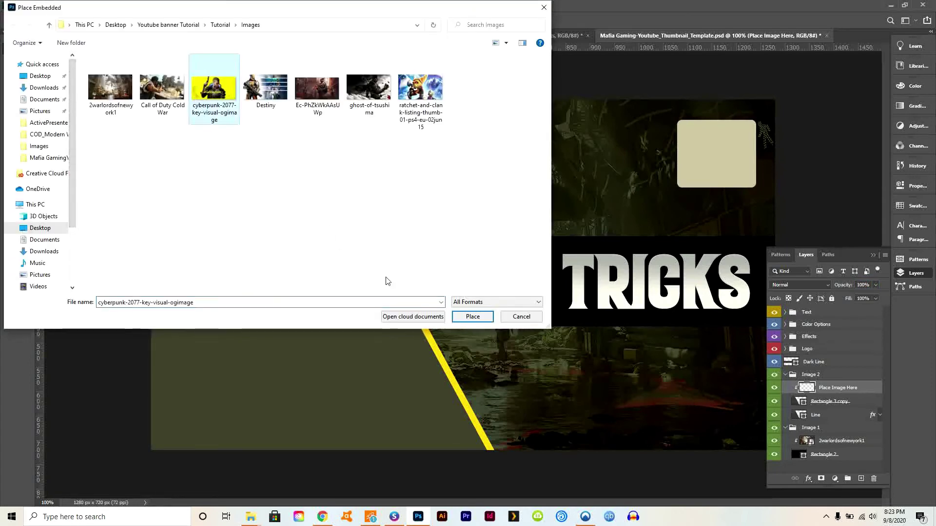
left_click(473, 317)
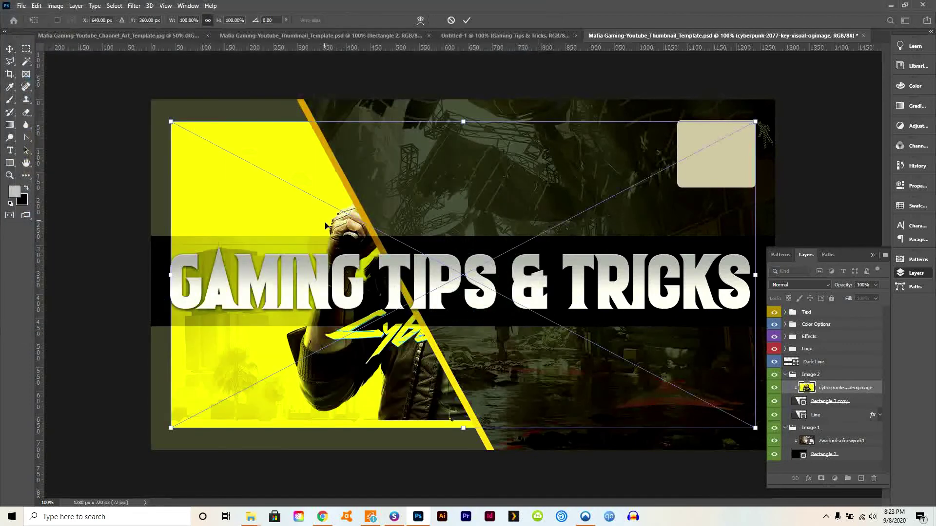
Scale the cyberpunk image to about 136% and position the character within the slanted panel, then apply the placement
left_click_drag(172, 123, 110, 89)
left_click_drag(111, 428, 26, 473)
left_click_drag(438, 396, 272, 407)
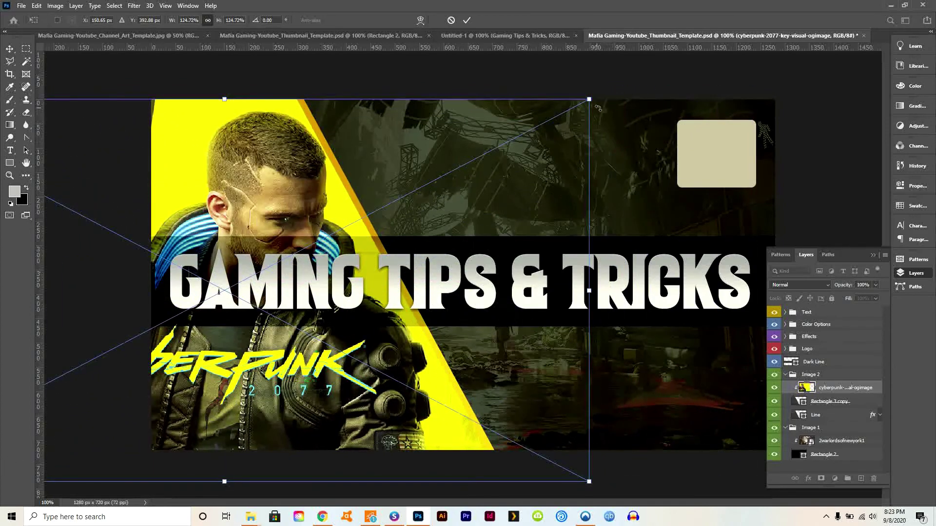
left_click_drag(590, 100, 658, 65)
left_click_drag(537, 164, 463, 172)
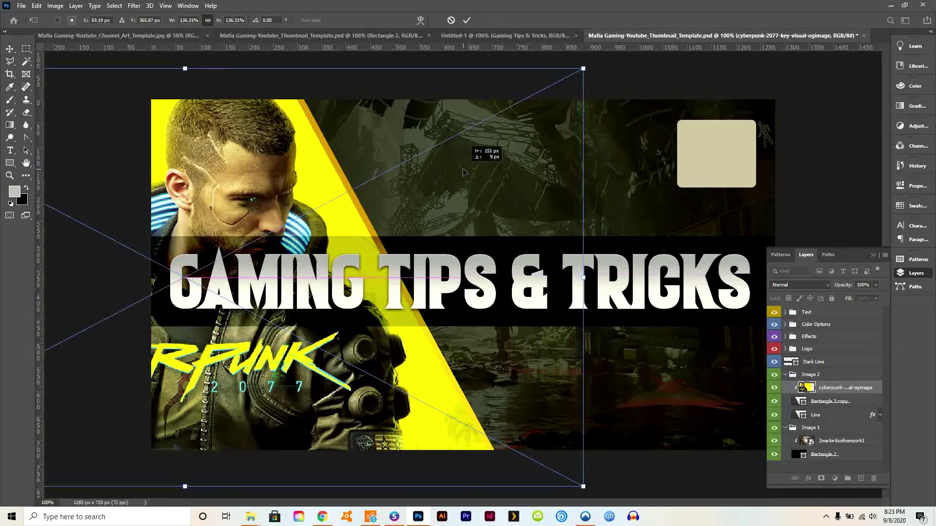
left_click(13, 49)
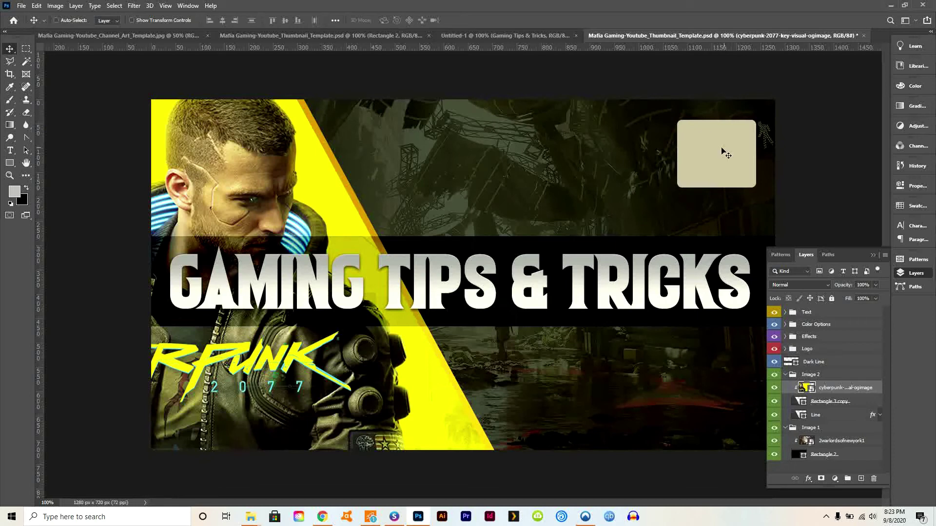
Hide the Logo Place Holder layer in the Logo group and embed the Mafia Logo image
left_click(786, 349)
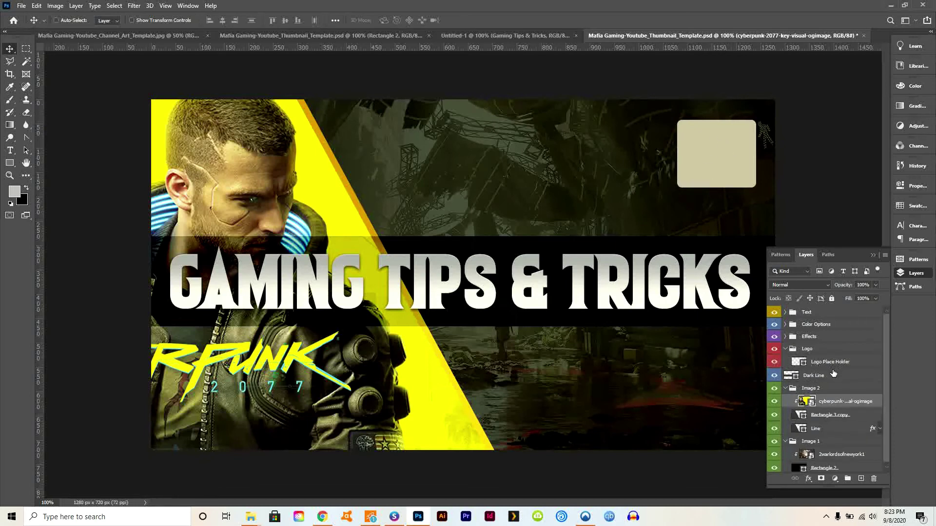
left_click(774, 362)
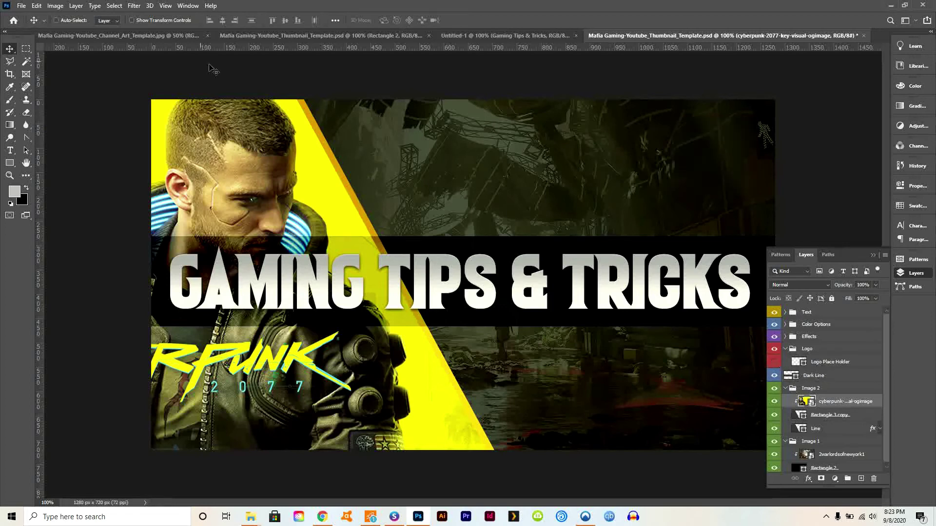
left_click(22, 5)
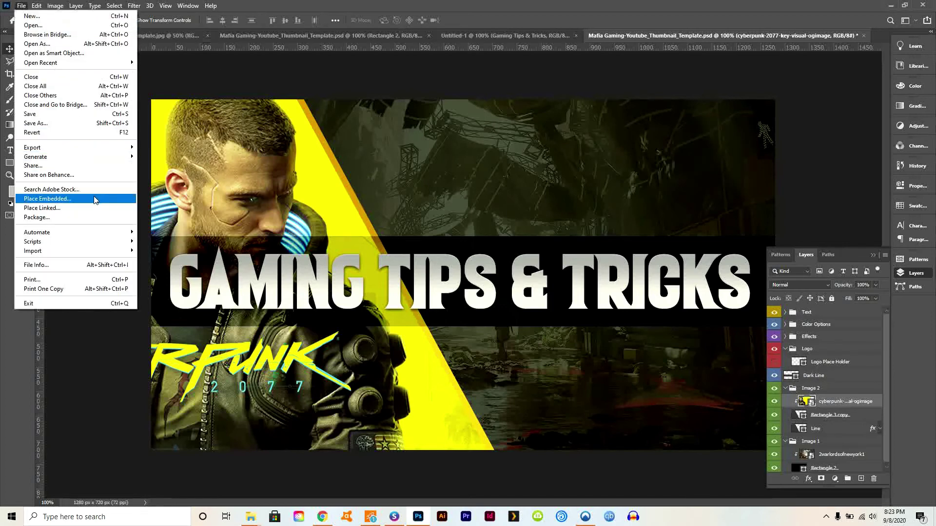
left_click(94, 200)
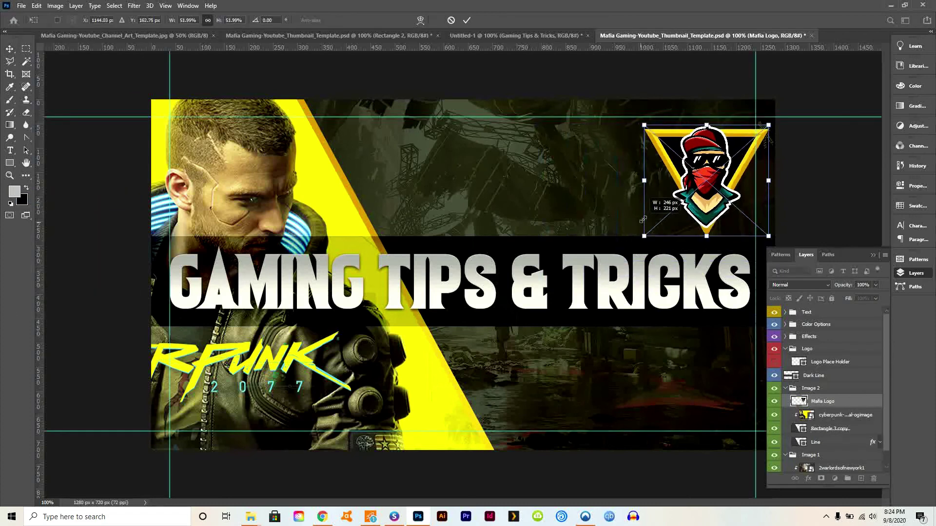
Scale the Mafia Logo to about 39%, fit it to the guides in the thumbnail's upper-right corner, and apply the placement
left_click_drag(634, 244, 678, 205)
left_click_drag(731, 146, 718, 139)
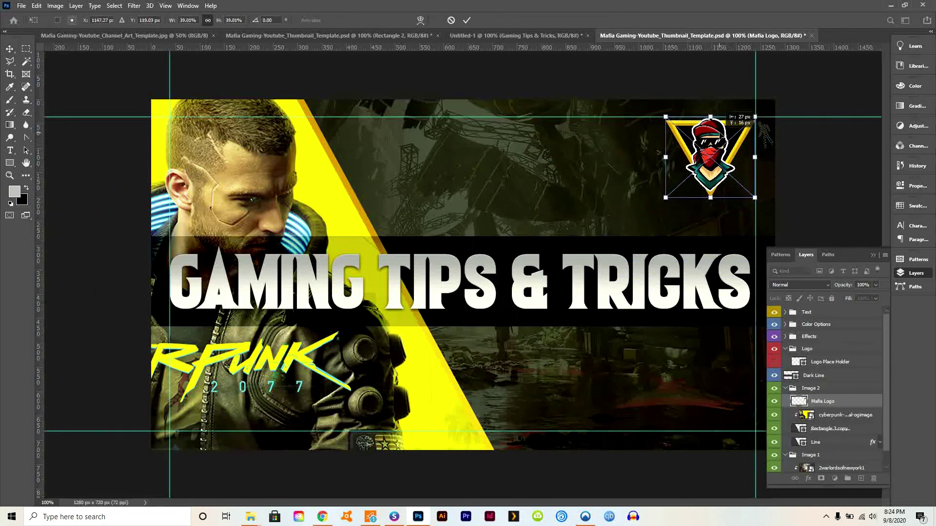
left_click(5, 51)
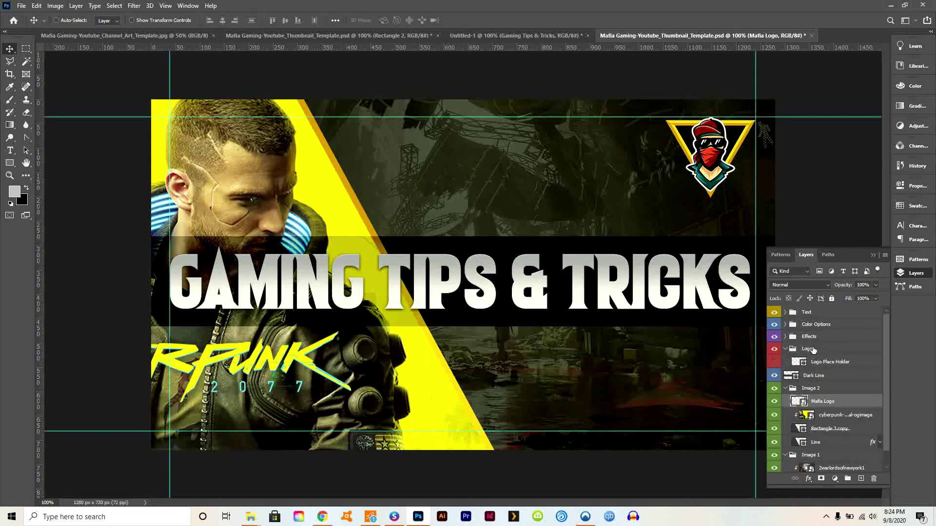
Compare the design with the Effects group off and on, and shift the Color Balance 1 midtones toward green
left_click(774, 336)
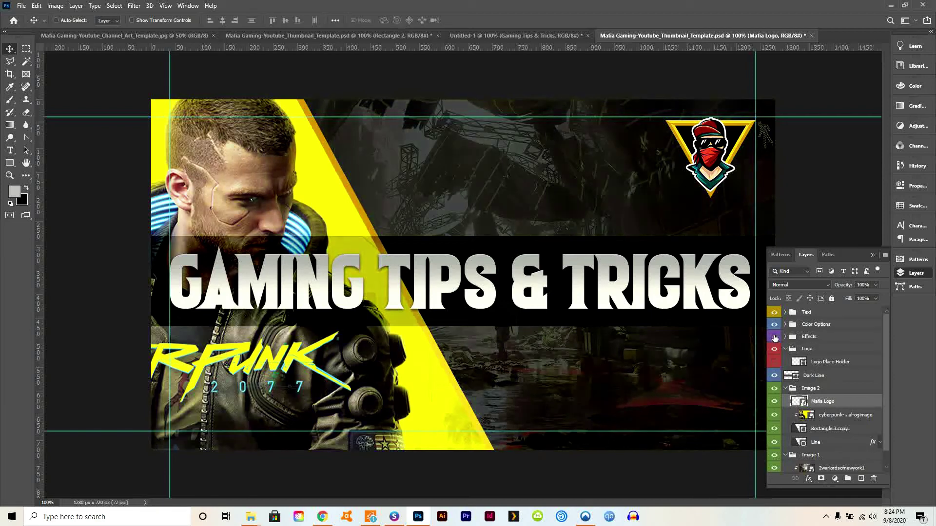
left_click(775, 336)
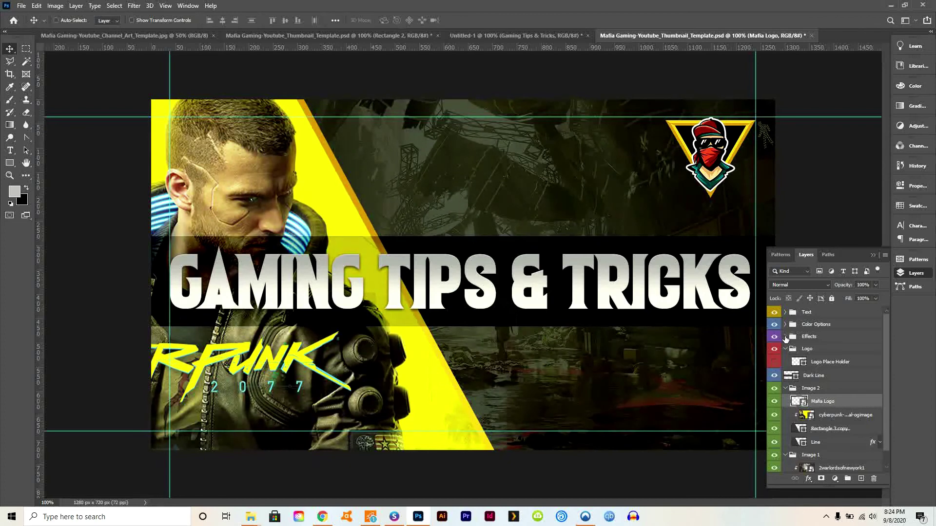
left_click(786, 337)
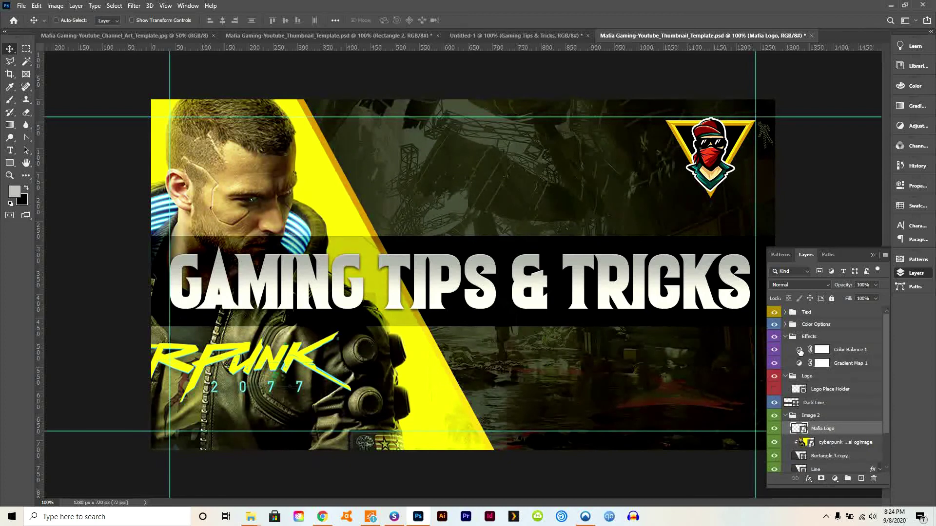
double_click(799, 351)
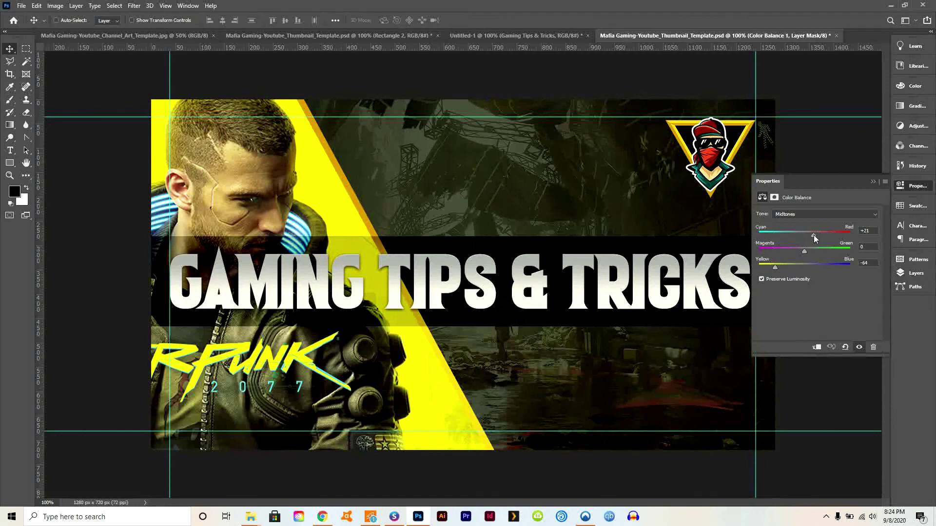
left_click_drag(758, 240, 824, 261)
left_click(911, 274)
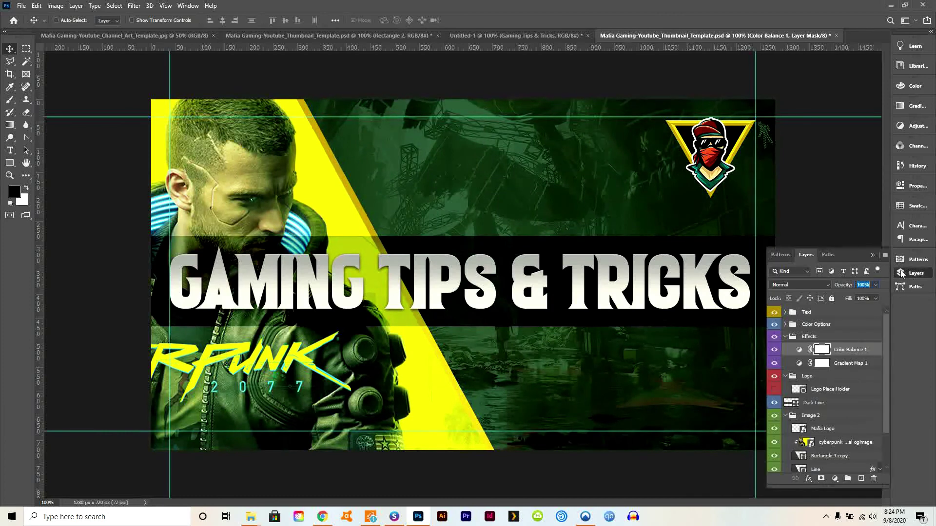
Compare the design with the Gradient Map 1 layer off and on, and open its gradient settings
left_click(843, 367)
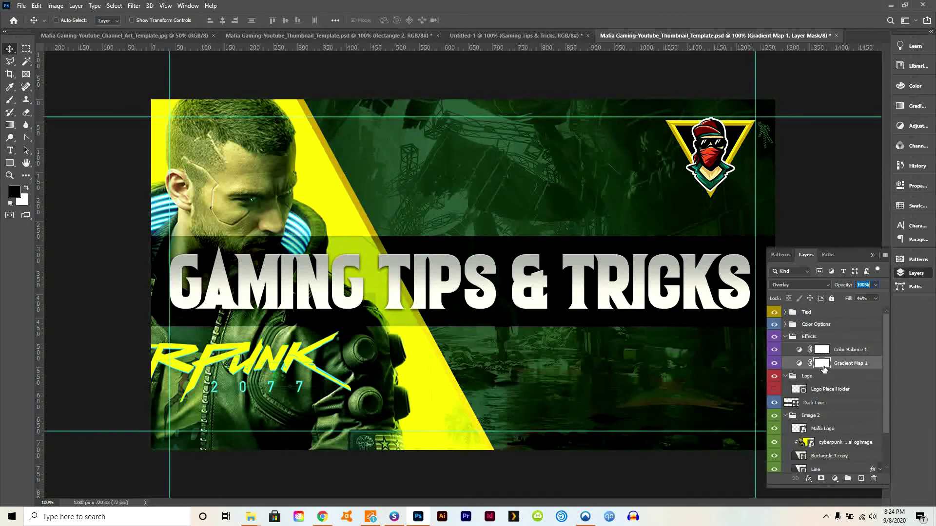
left_click(773, 364)
left_click(774, 365)
double_click(800, 366)
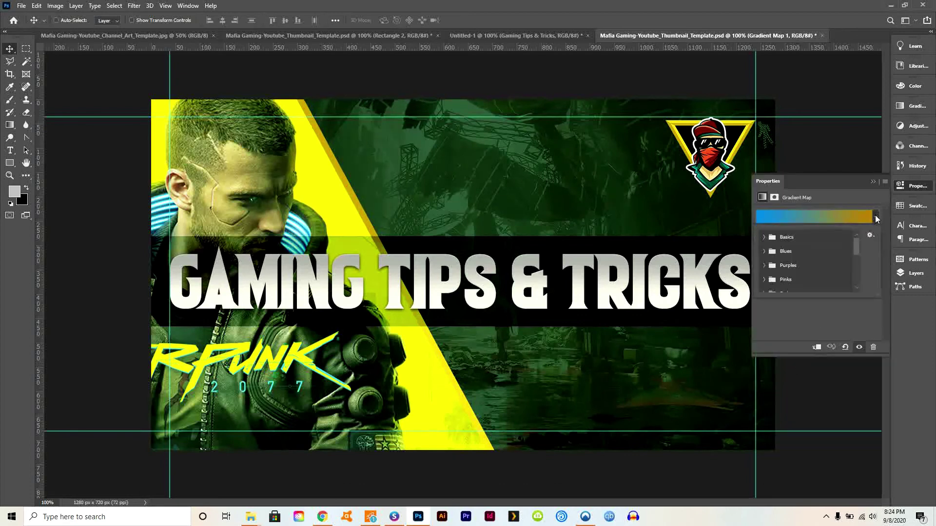
Try light blue, lavender and dark blue presets from the Blues group on Gradient Map 1
left_click(765, 251)
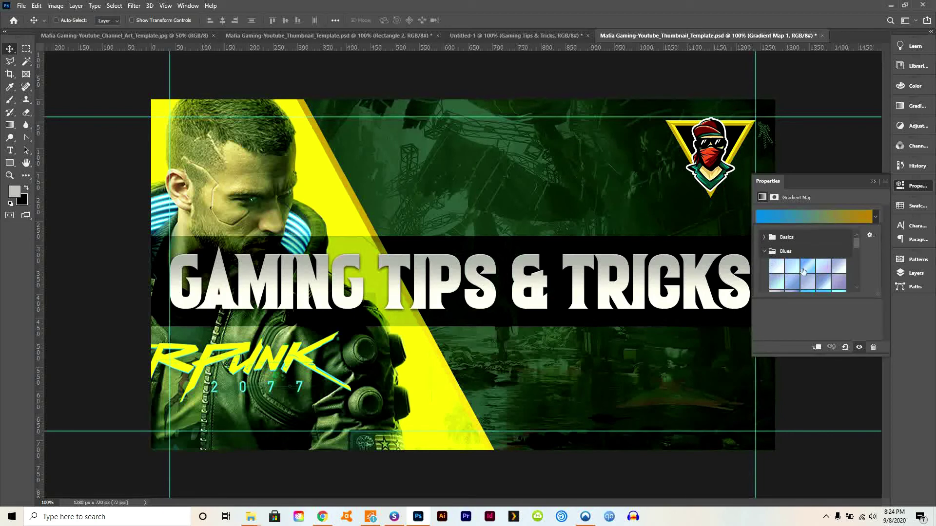
left_click(808, 268)
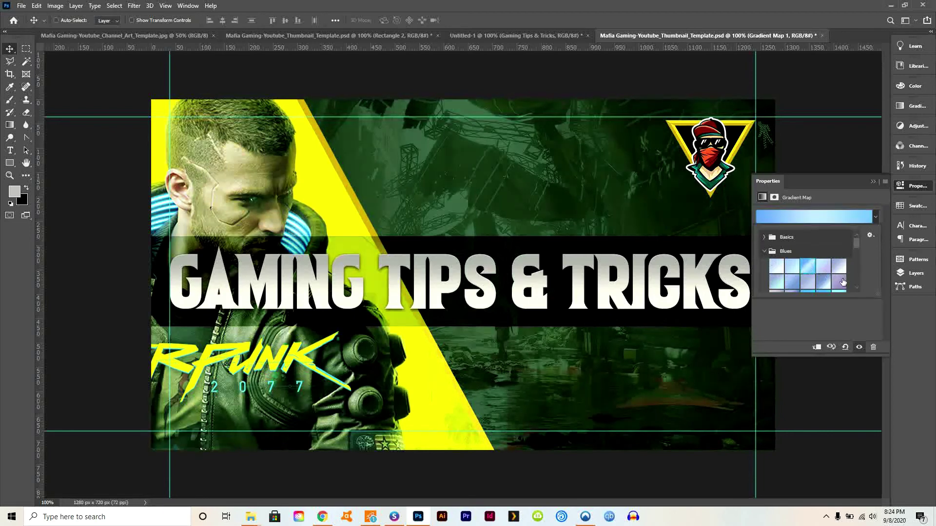
left_click(841, 280)
left_click_drag(857, 250, 861, 265)
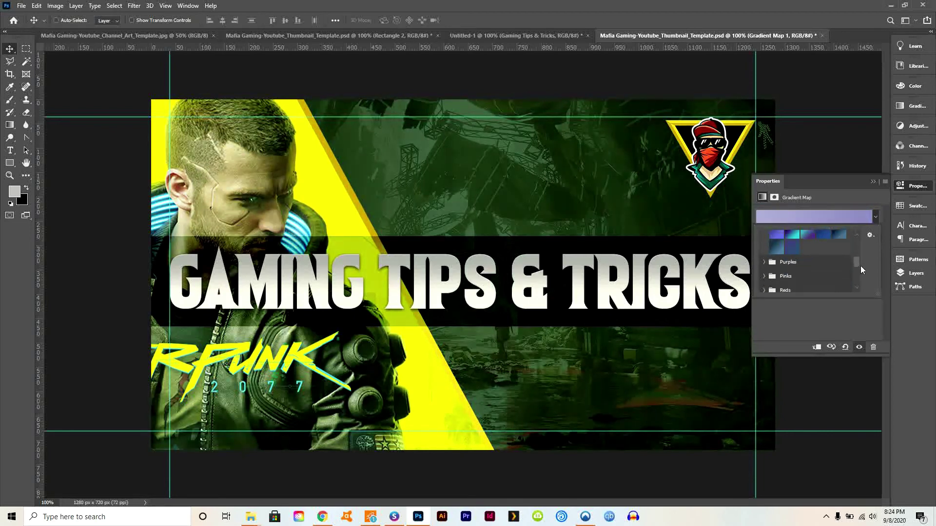
left_click(823, 235)
Apply the pink-to-purple preset from the Purples group to Gradient Map 1 and collapse the Effects group
left_click(764, 262)
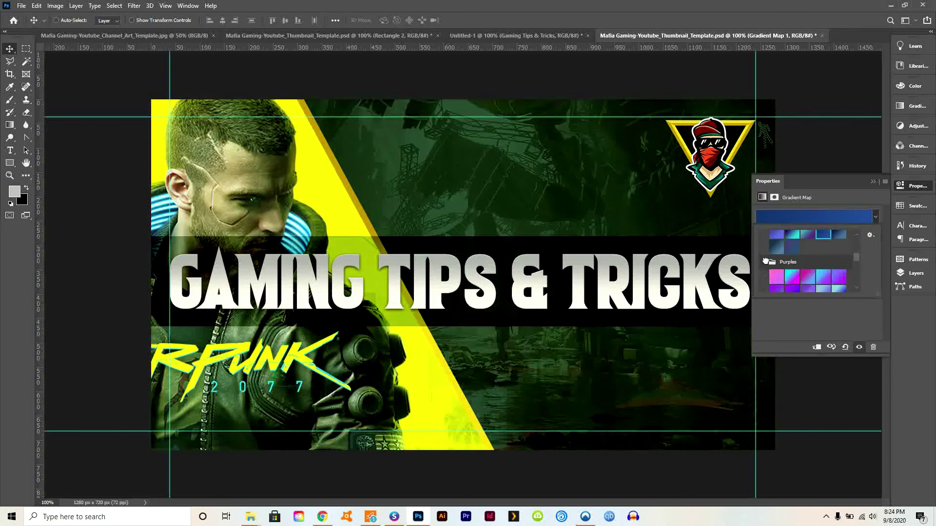
left_click(779, 278)
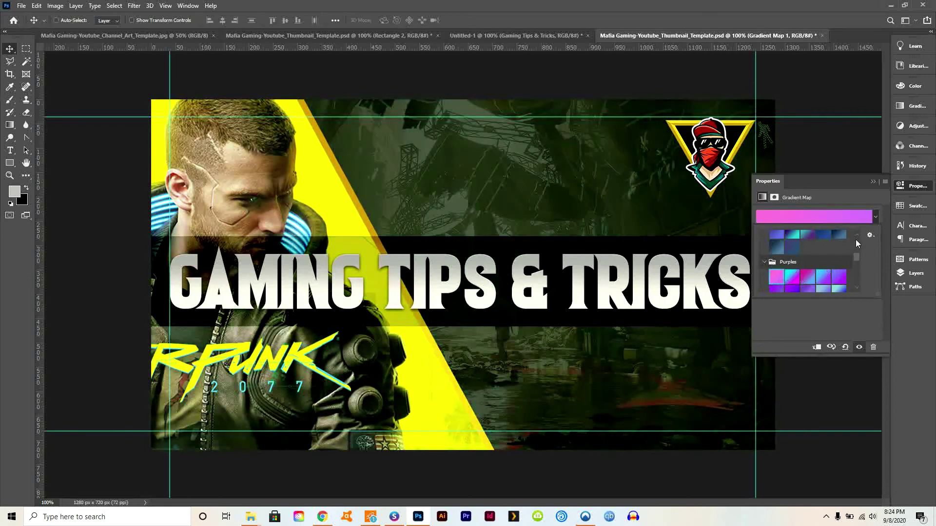
left_click(873, 182)
left_click(905, 273)
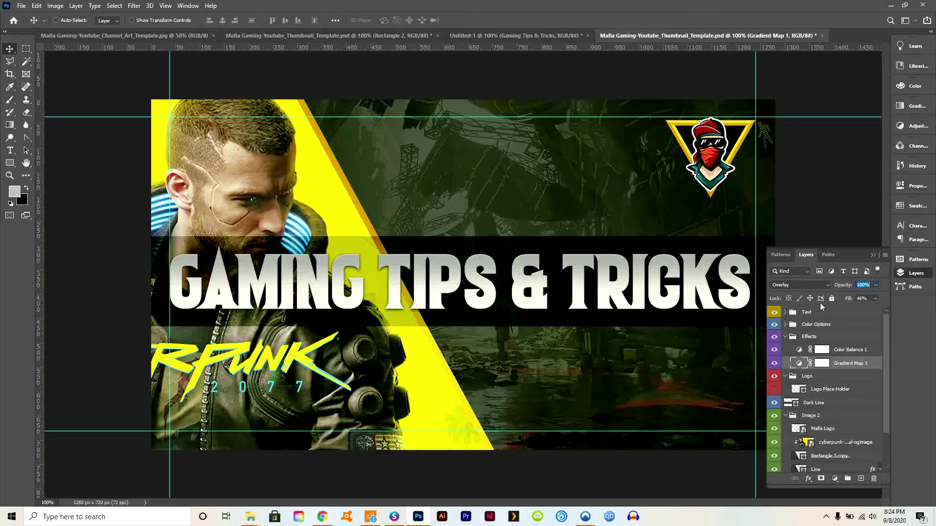
left_click(786, 337)
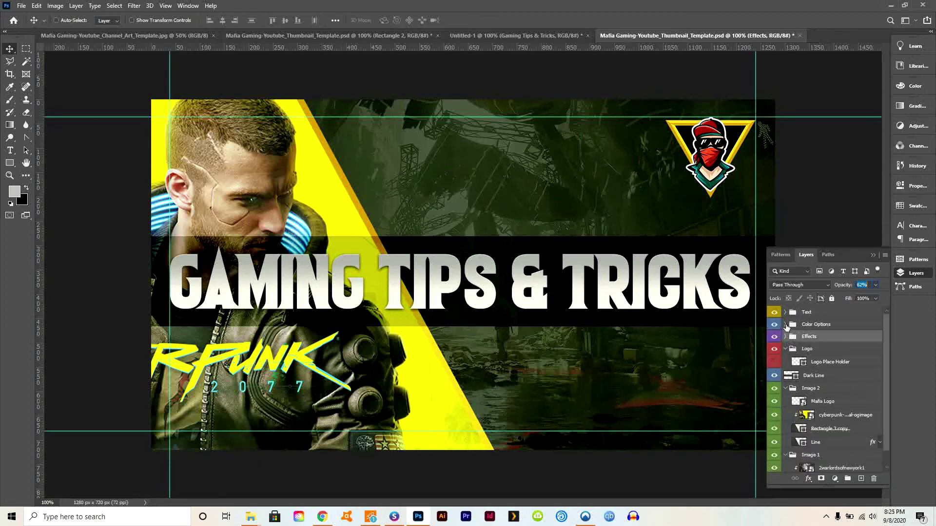
Preview the Color 1 to Color 4 adjustments of the Color Options group one at a time and leave Color 1 on
left_click(785, 325)
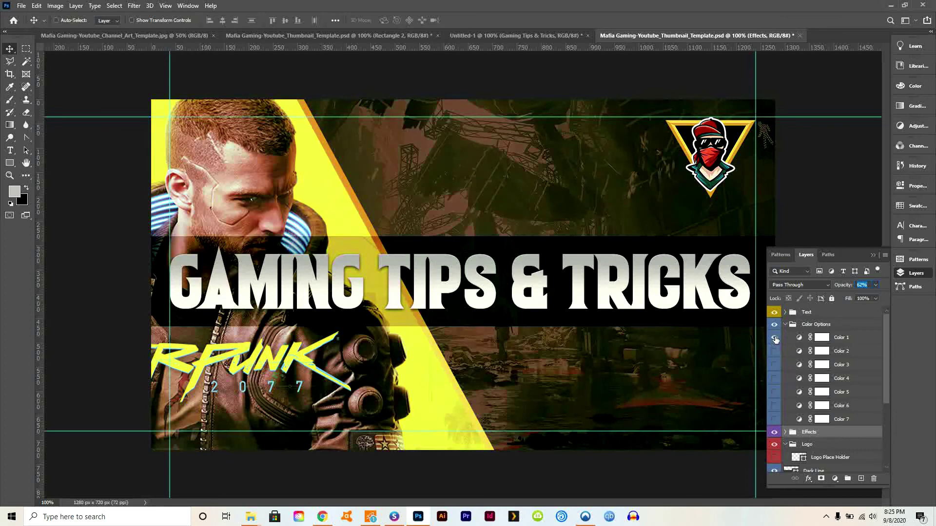
left_click(775, 338)
left_click(775, 352)
left_click(776, 352)
left_click(776, 365)
left_click(776, 366)
left_click(775, 379)
left_click(774, 380)
left_click(774, 338)
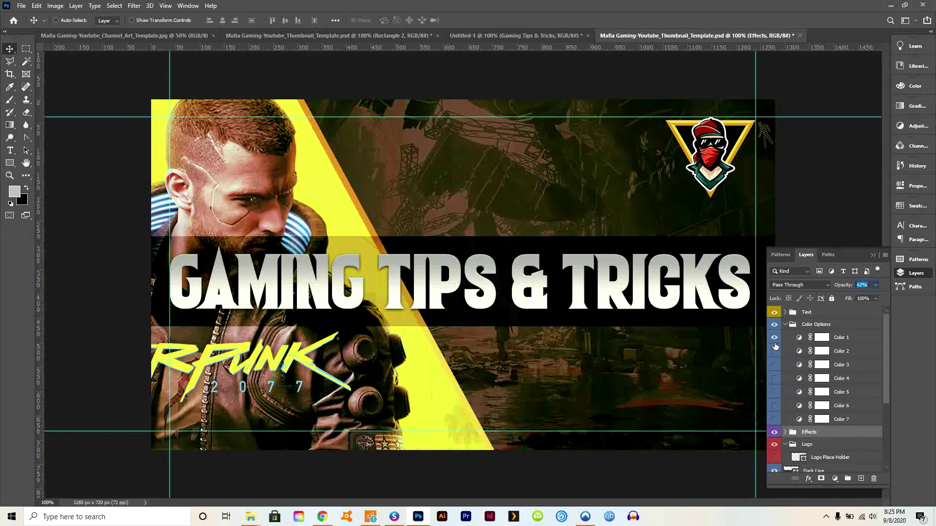
Try magenta-to-blue and magenta-to-violet Purples presets on the Color 1 gradient map, and pick the last preset of the group
double_click(800, 338)
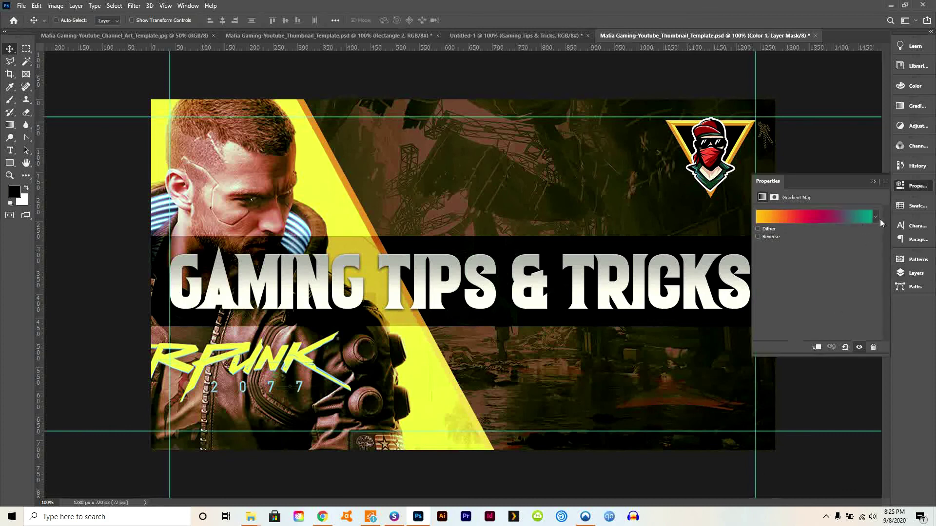
left_click(877, 218)
left_click(808, 276)
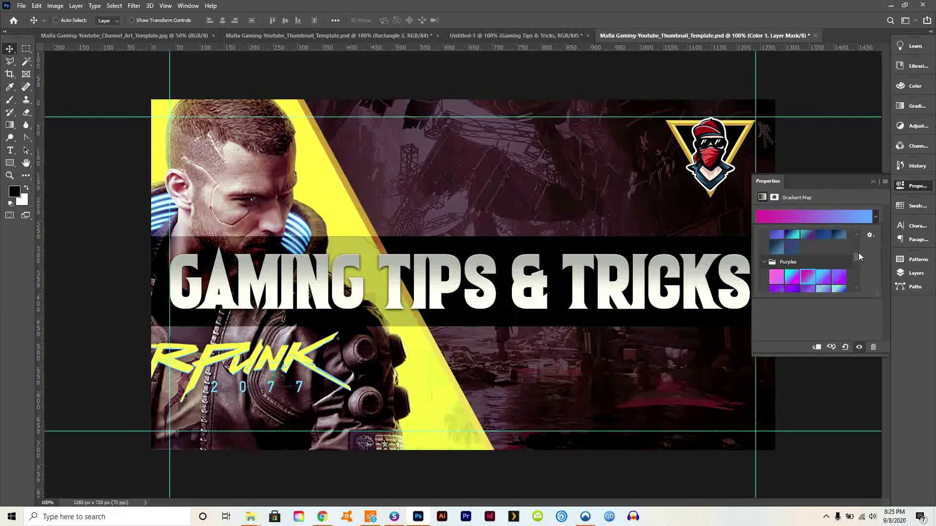
left_click_drag(859, 255, 859, 262)
left_click(838, 276)
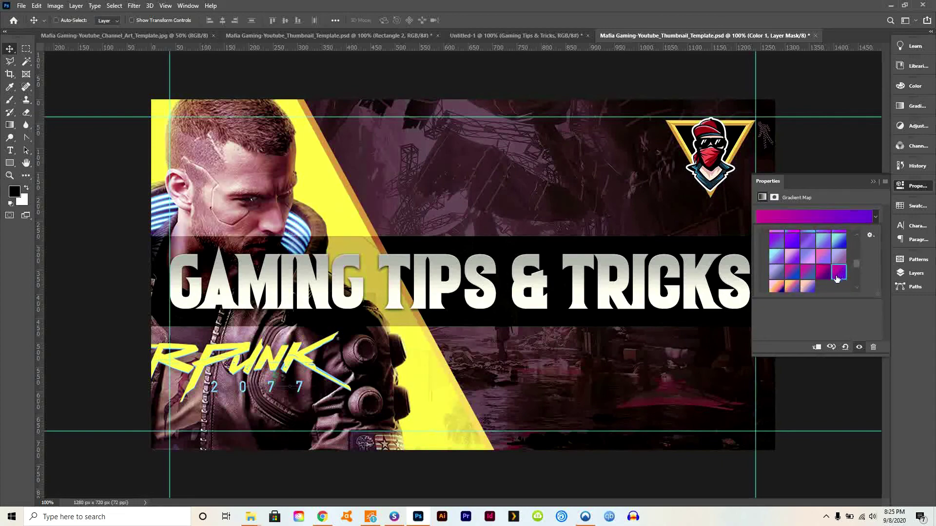
left_click(808, 287)
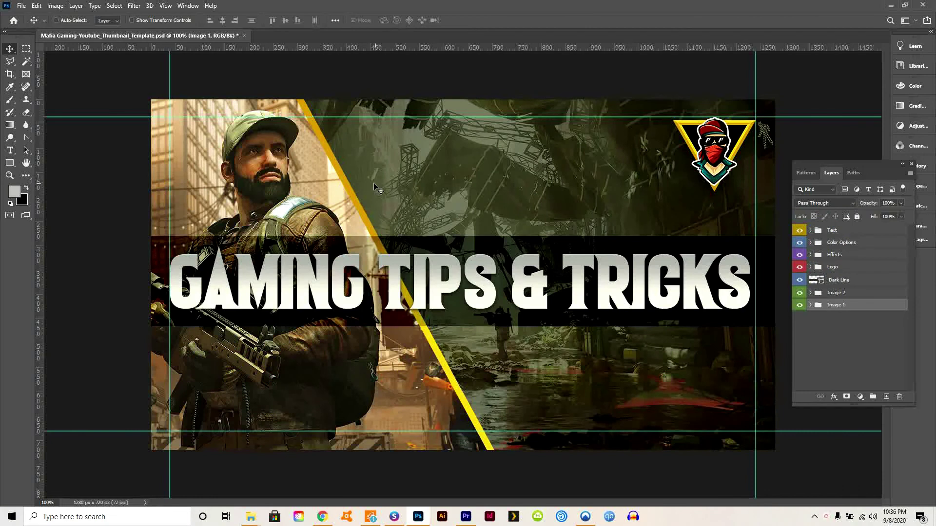
Save the 1280 x 720 px thumbnail for web as an optimized JPEG at Low quality 20
left_click(19, 6)
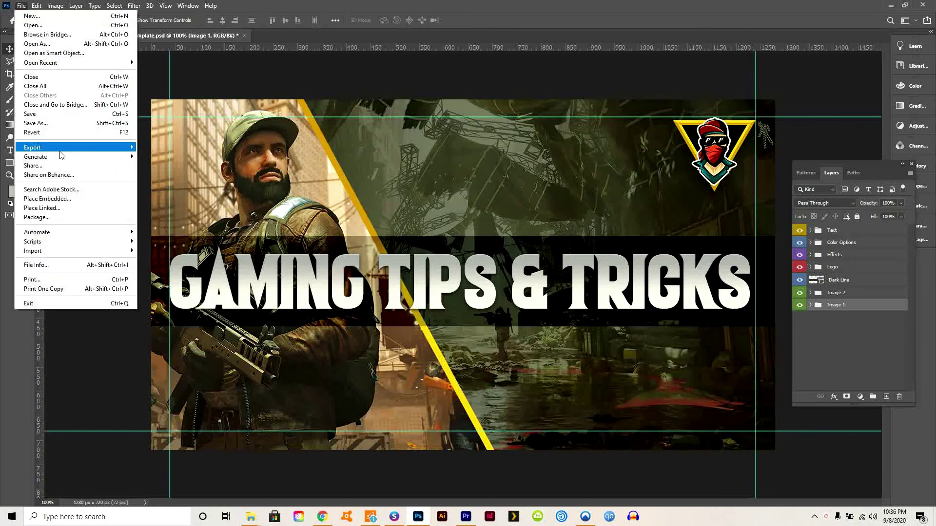
mouse_move(60, 150)
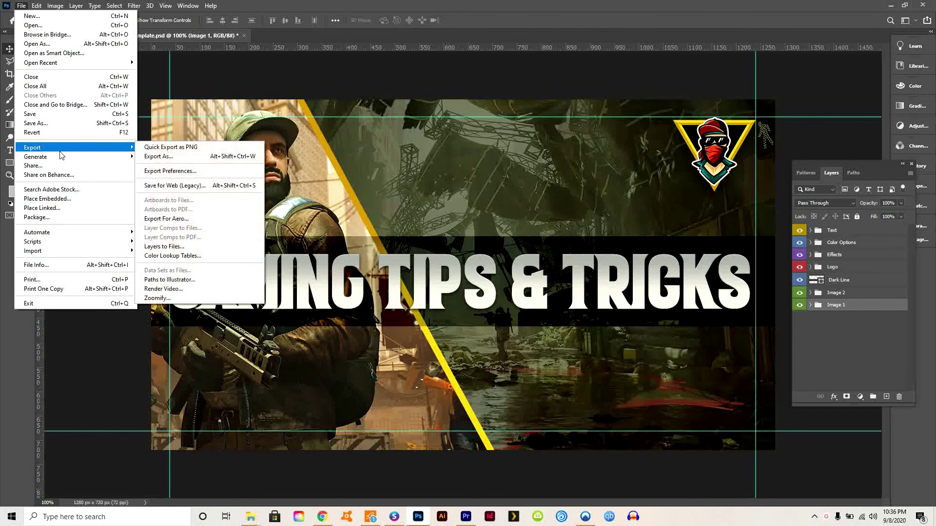
left_click(210, 186)
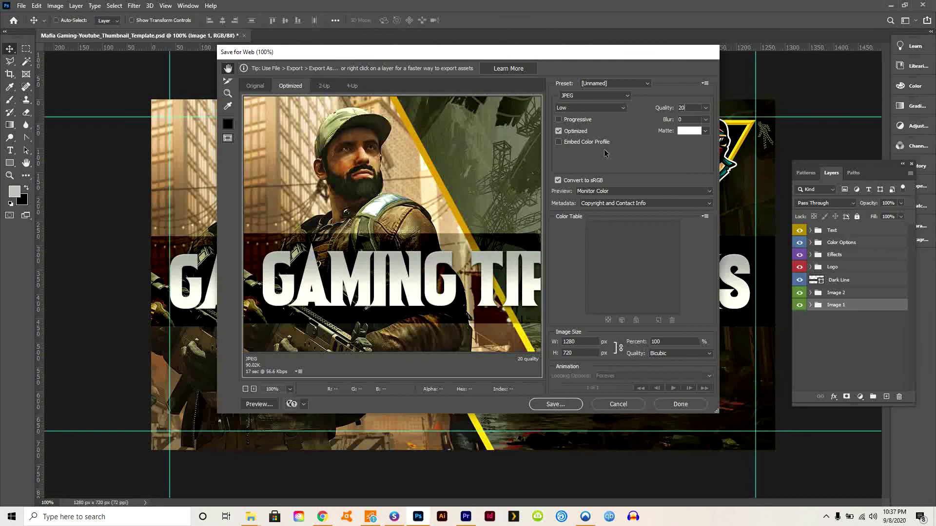
left_click(555, 404)
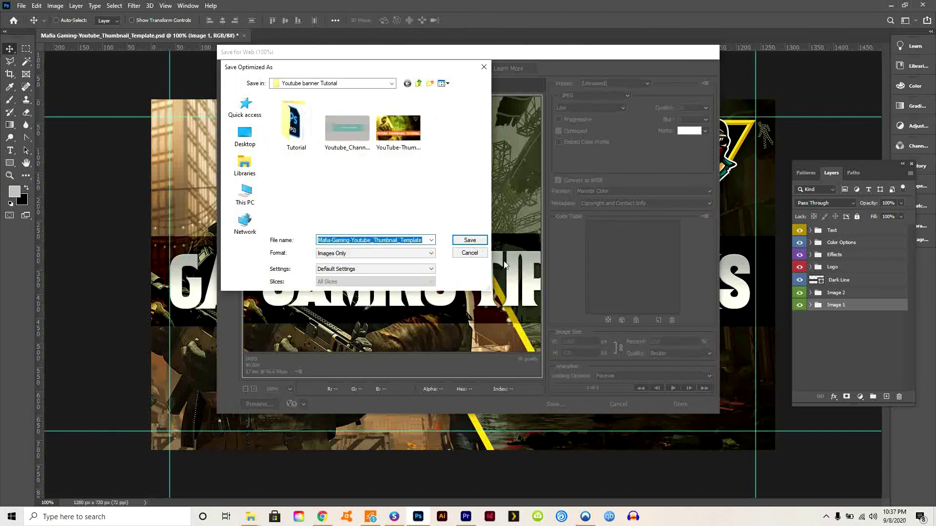